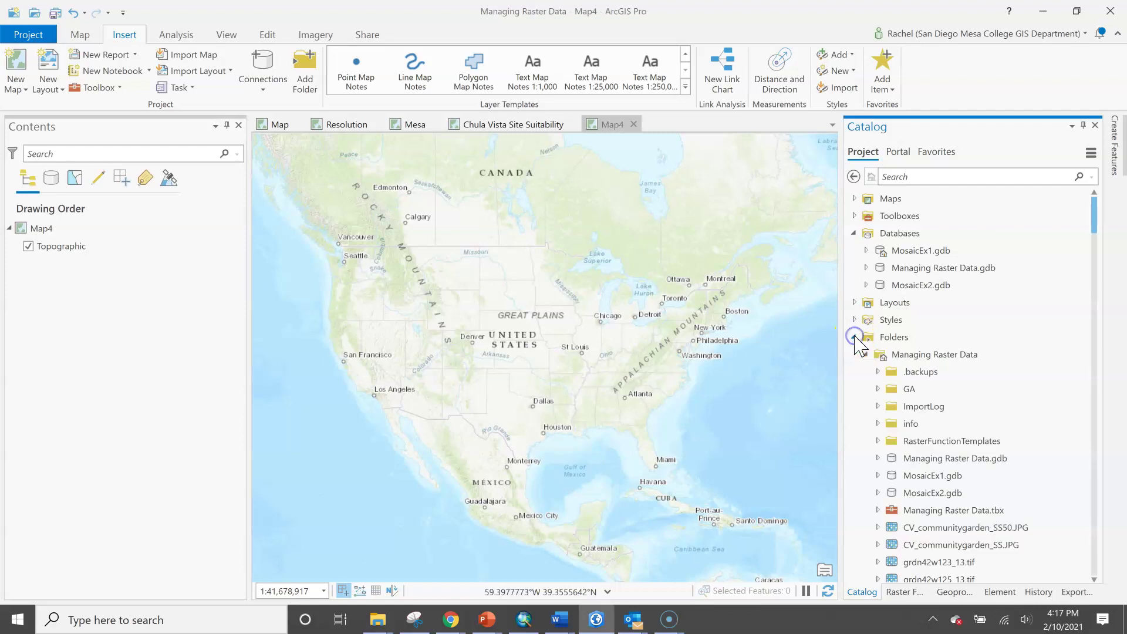
# - Add grdn42w123_13.tif and grdn42w125_13.tif from the Managing Raster Data folder to the current map
pyautogui.scroll(-2, 991, 361)
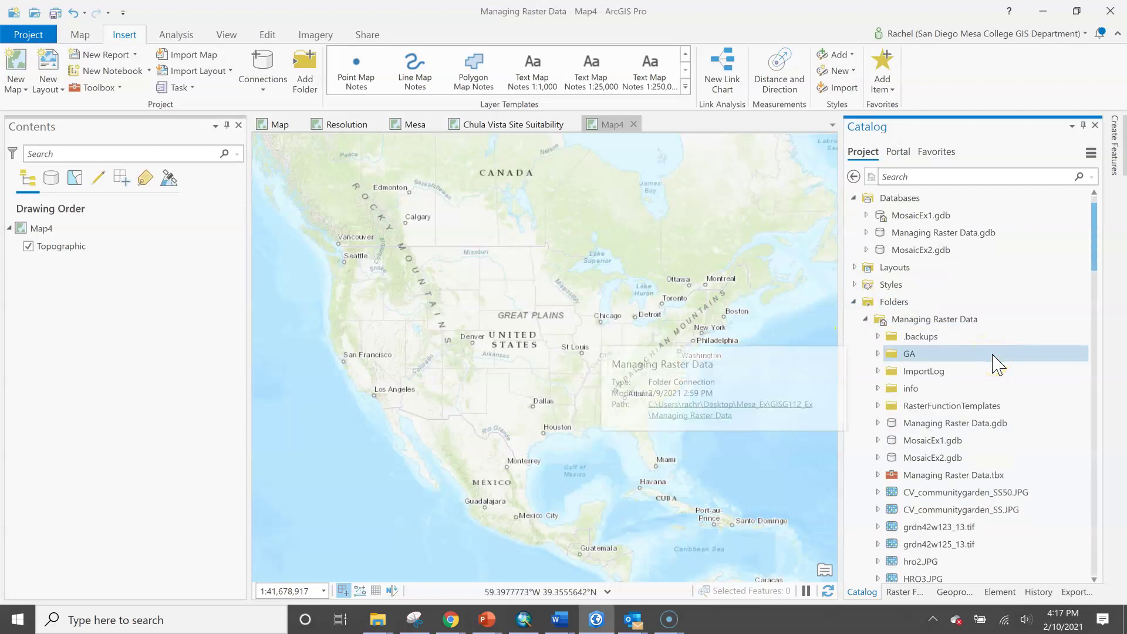
pyautogui.scroll(-2, 993, 356)
pyautogui.click(932, 422)
pyautogui.rightClick(934, 423)
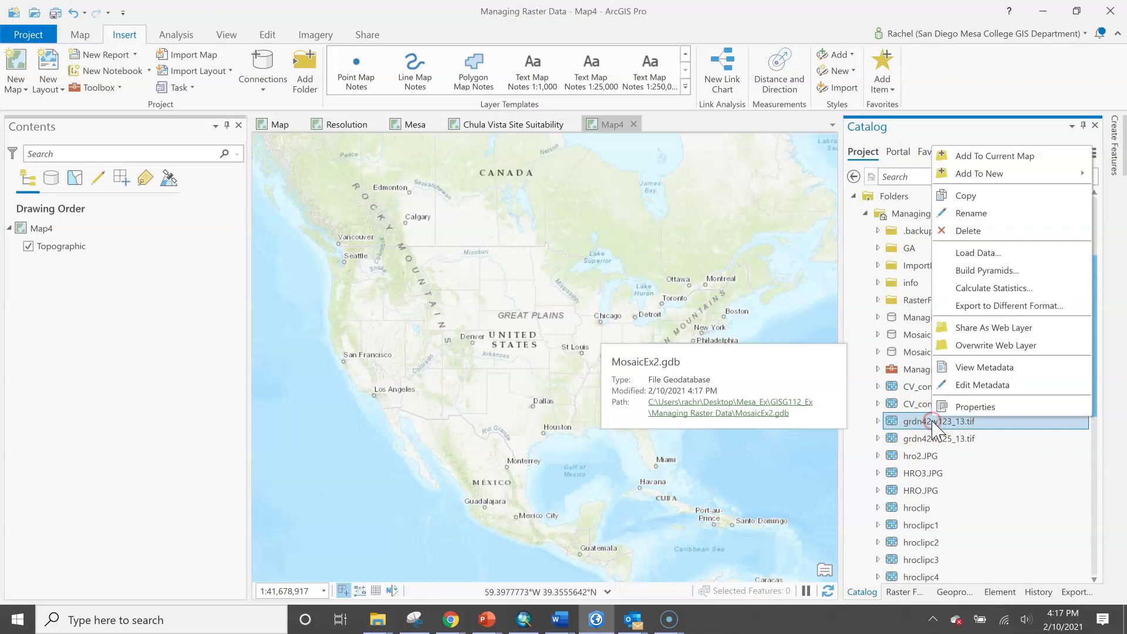
pyautogui.click(994, 167)
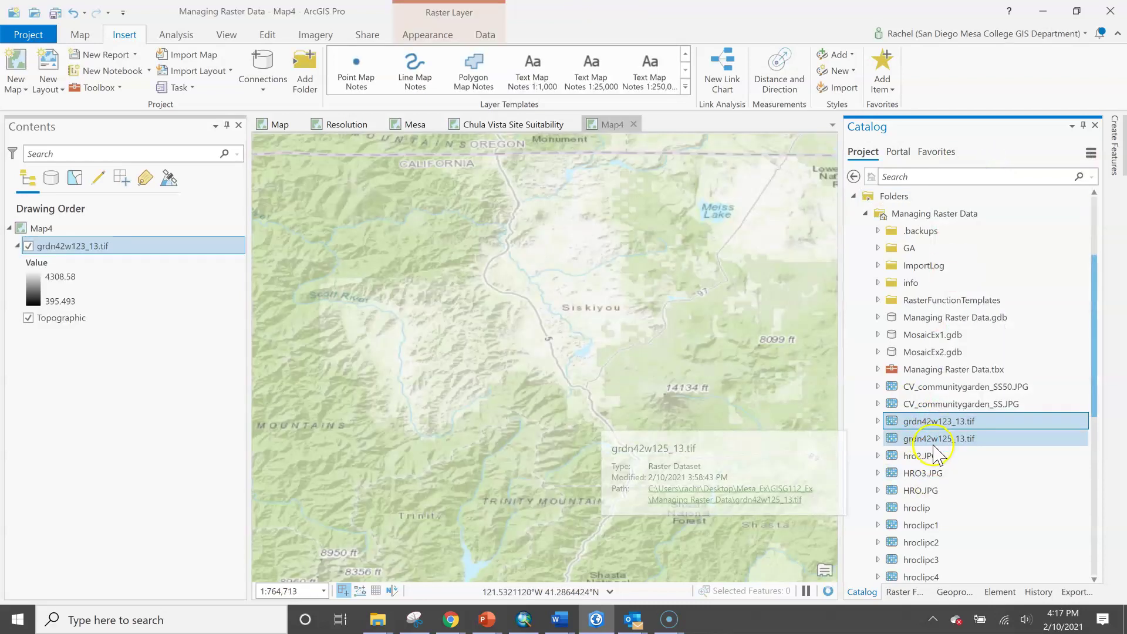
pyautogui.rightClick(934, 448)
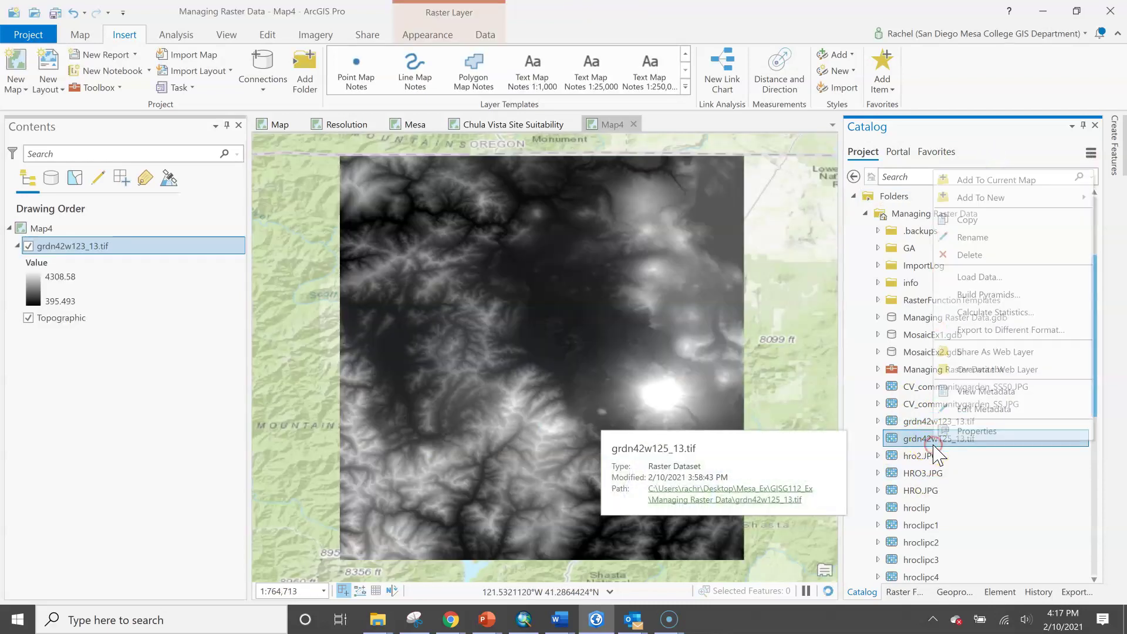
pyautogui.click(993, 180)
# - Collapse the Managing Raster Data folder and expand the Downloads folder in the project's folder connections
pyautogui.scroll(-4, 955, 493)
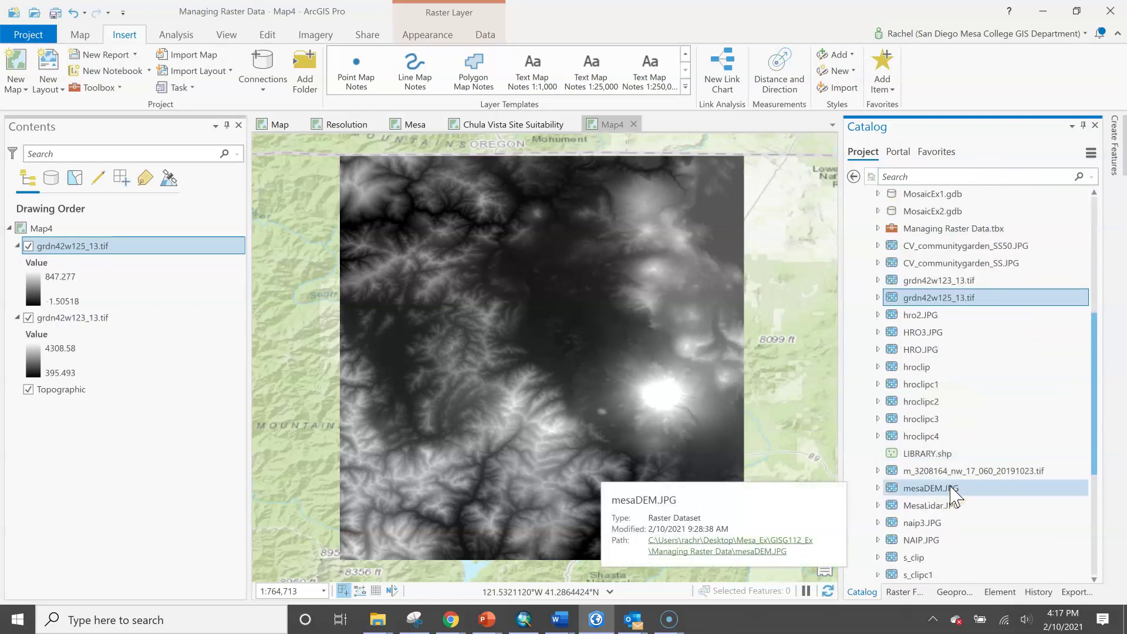
pyautogui.scroll(5, 963, 488)
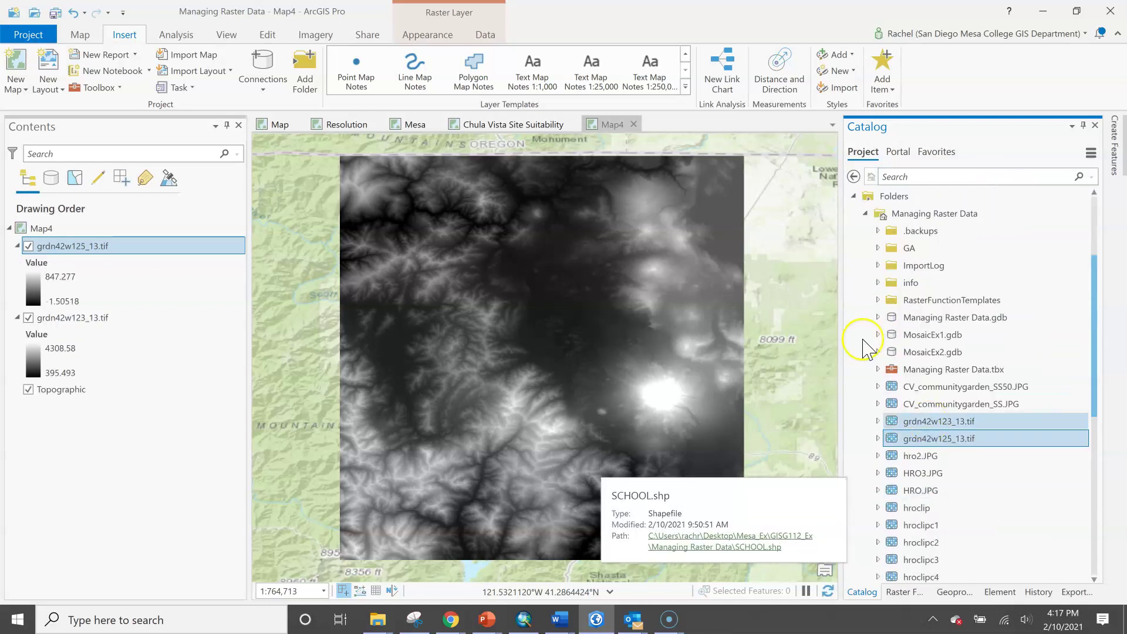
pyautogui.click(889, 281)
pyautogui.click(865, 284)
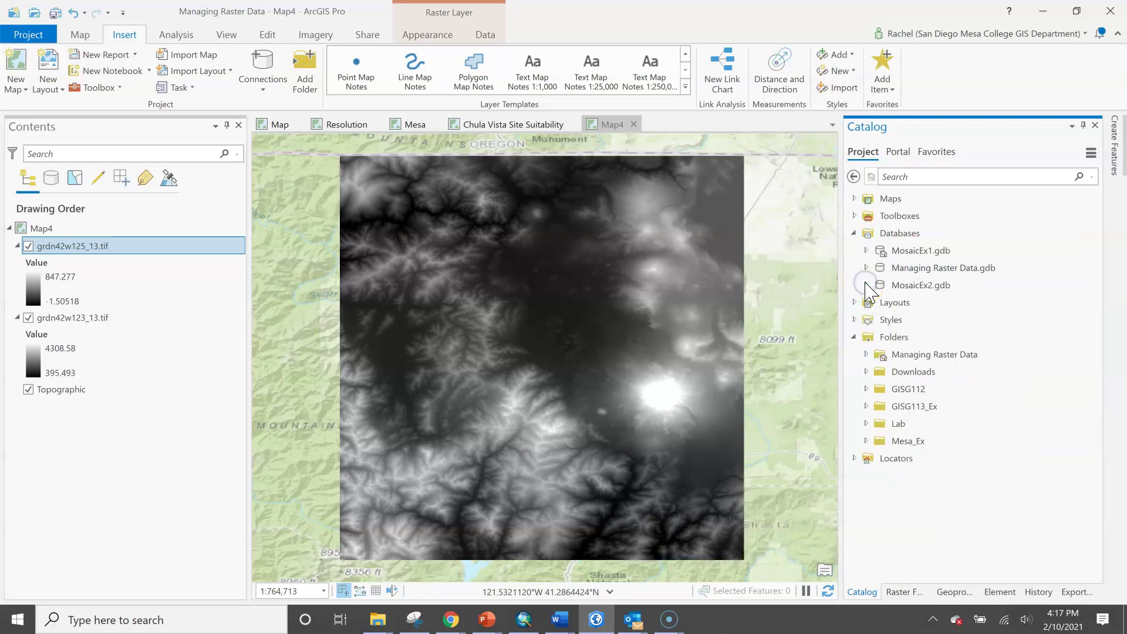
pyautogui.click(866, 373)
# - Add USGS_13_n42w122.tif and USGS_13_n42w124.tif together from the Downloads folder to the current map
pyautogui.scroll(-5, 916, 414)
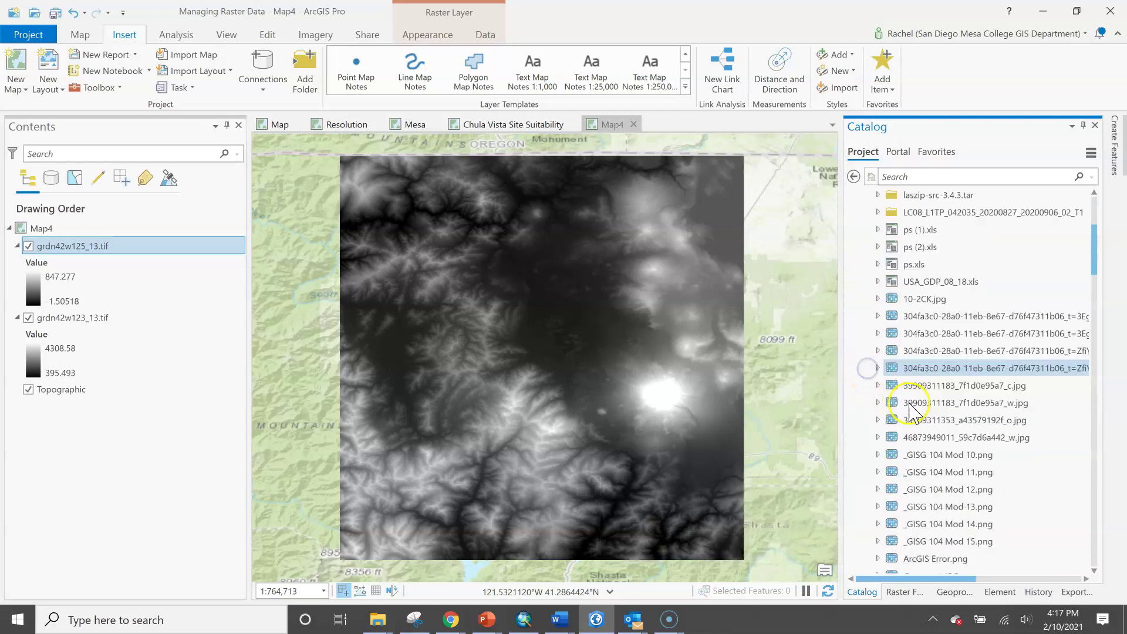
pyautogui.scroll(-12, 916, 414)
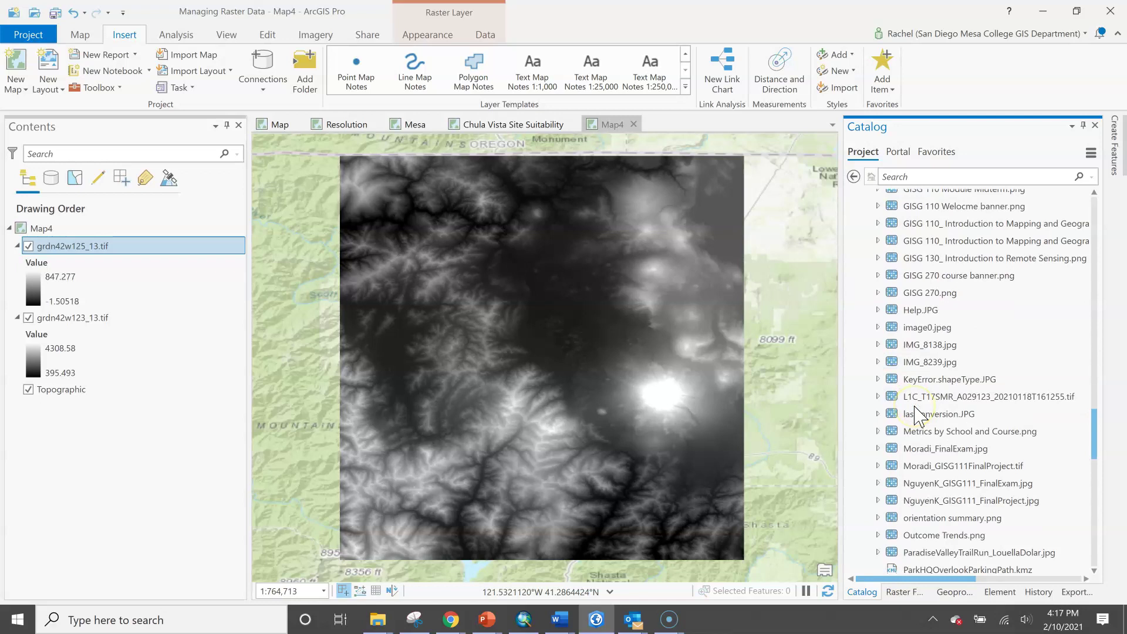
pyautogui.scroll(-10, 919, 414)
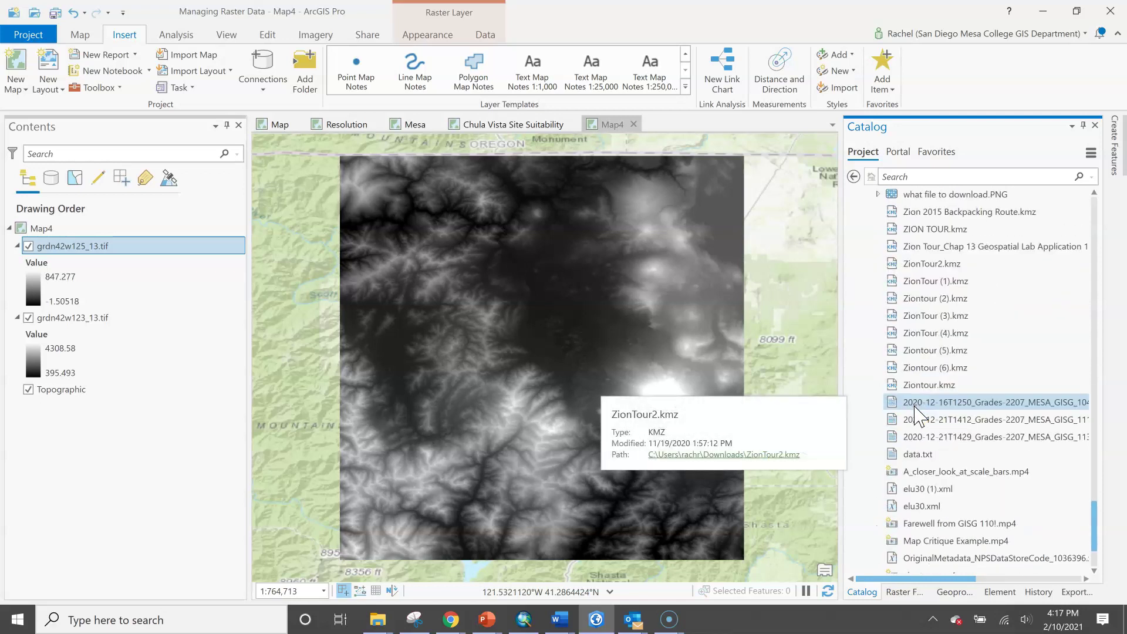
pyautogui.scroll(3, 919, 411)
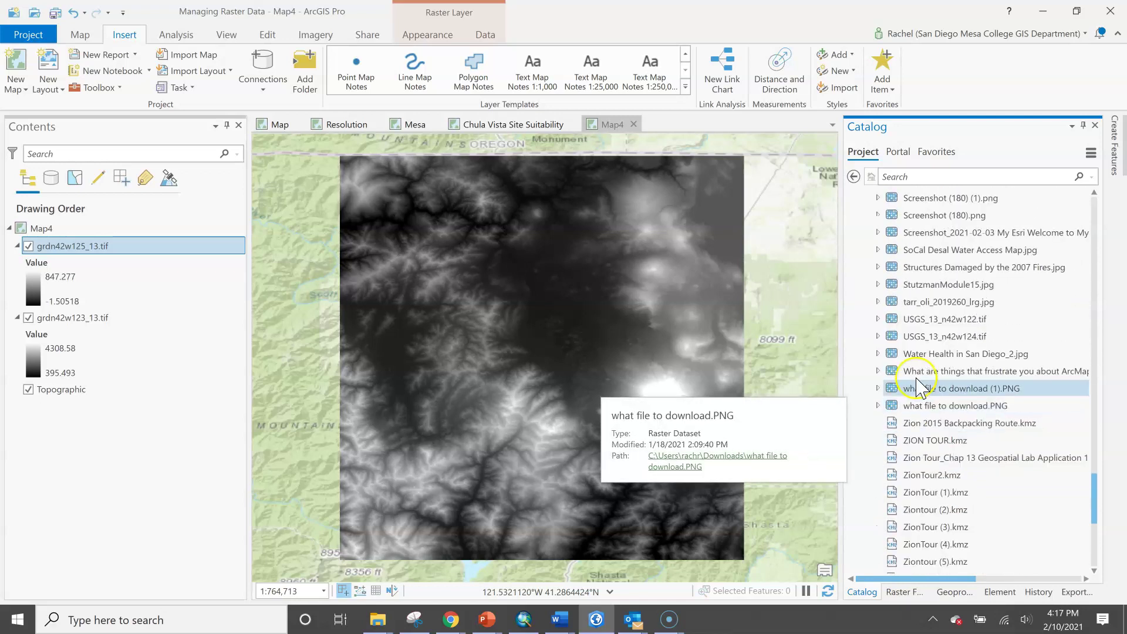
pyautogui.keyDown('shift'); pyautogui.click(952, 324); pyautogui.keyUp('shift')
pyautogui.click(951, 334)
pyautogui.keyDown('shift'); pyautogui.click(952, 322); pyautogui.keyUp('shift')
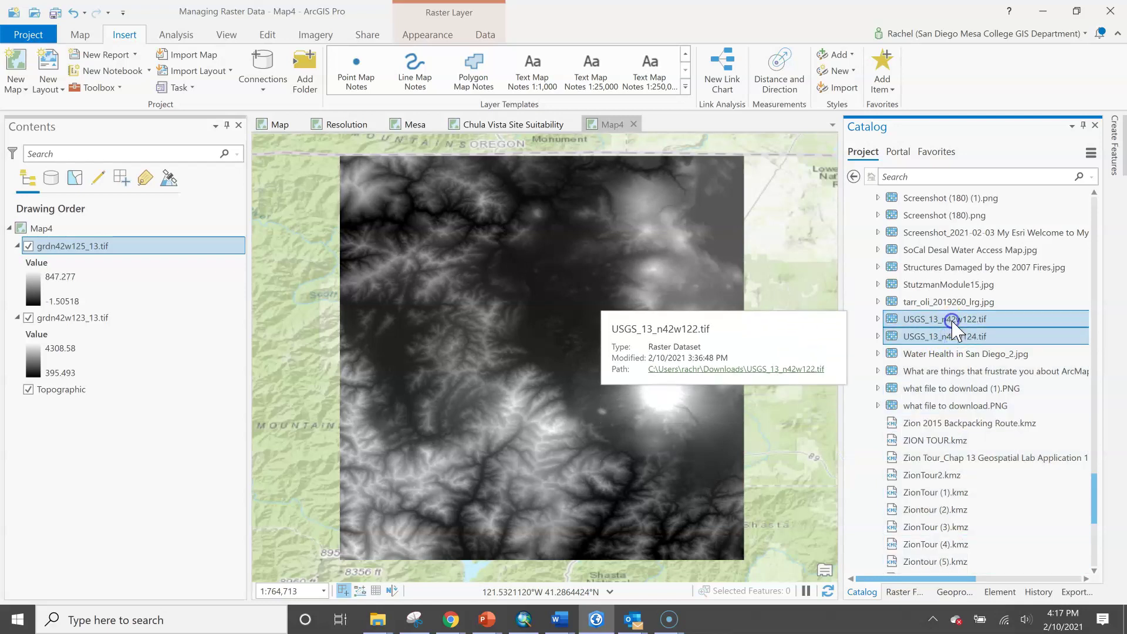
pyautogui.rightClick(951, 322)
pyautogui.click(966, 328)
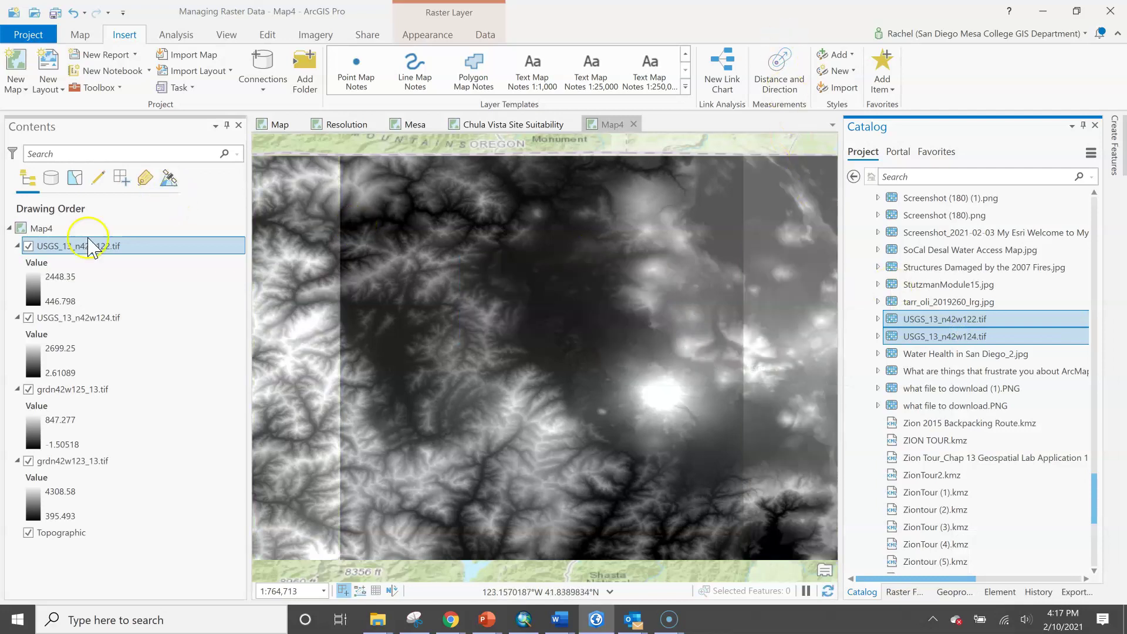
# - Zoom the map out and centre it to view all four adjoining elevation rasters together
pyautogui.scroll(-2, 522, 305)
pyautogui.scroll(-2, 522, 306)
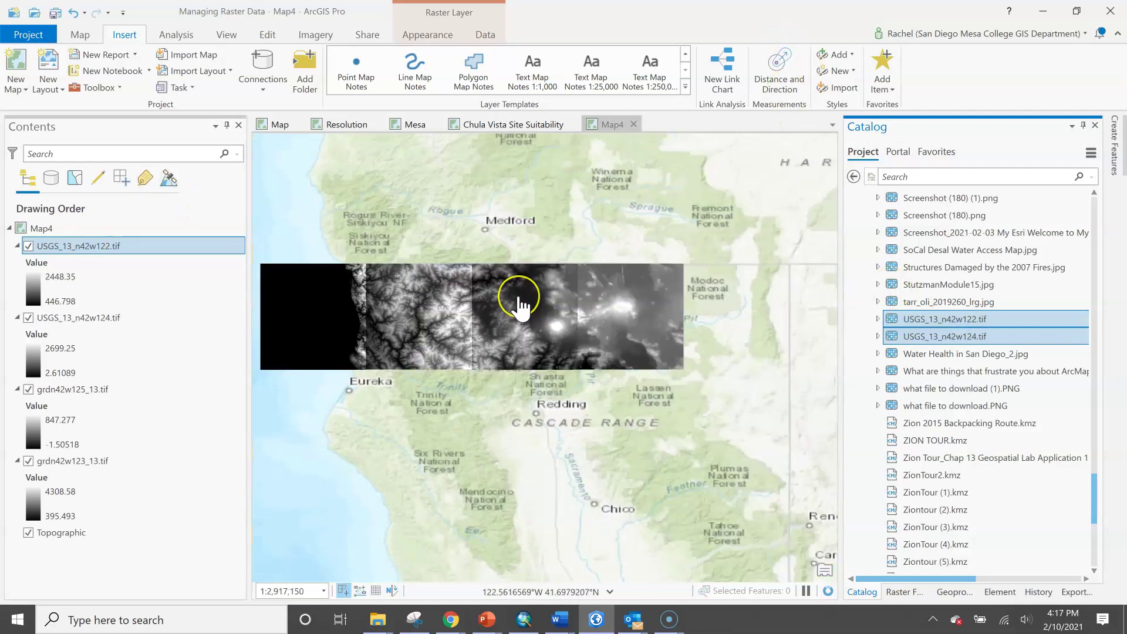
pyautogui.moveTo(522, 306); pyautogui.dragTo(534, 358)
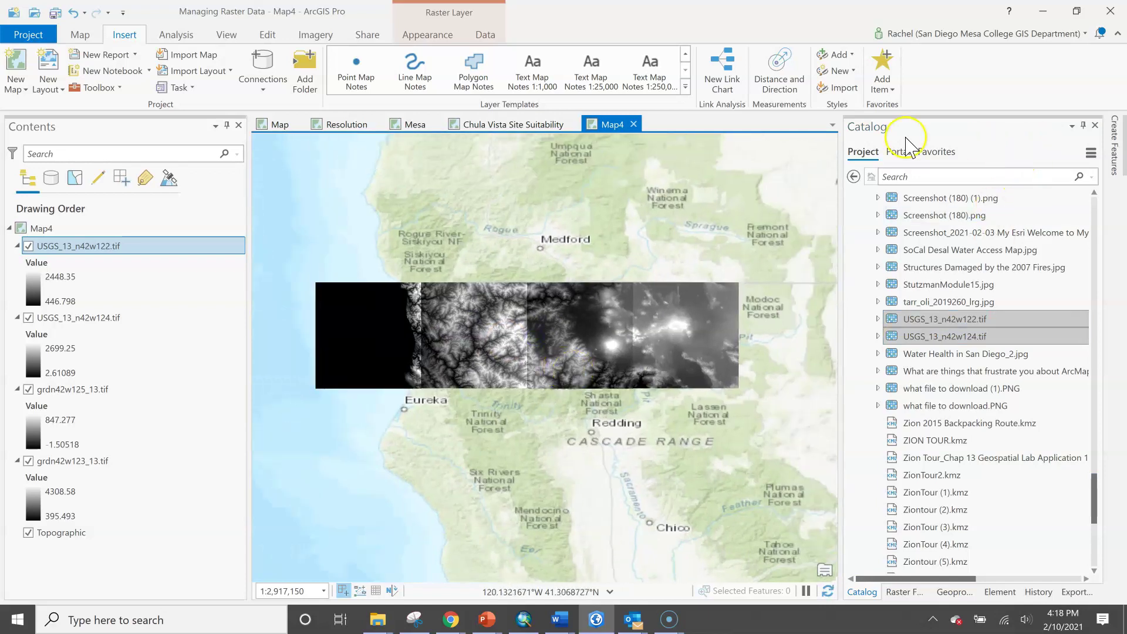
# - Collapse the Downloads folder and the Folders group in the project's catalog tree
pyautogui.click(862, 592)
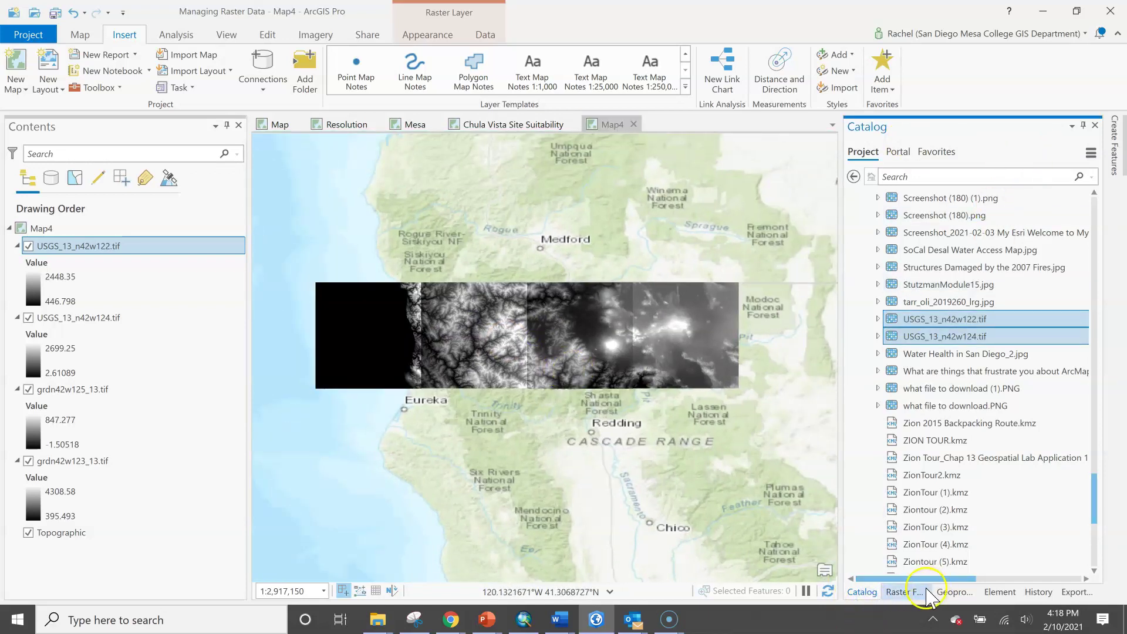
pyautogui.click(907, 592)
pyautogui.click(861, 592)
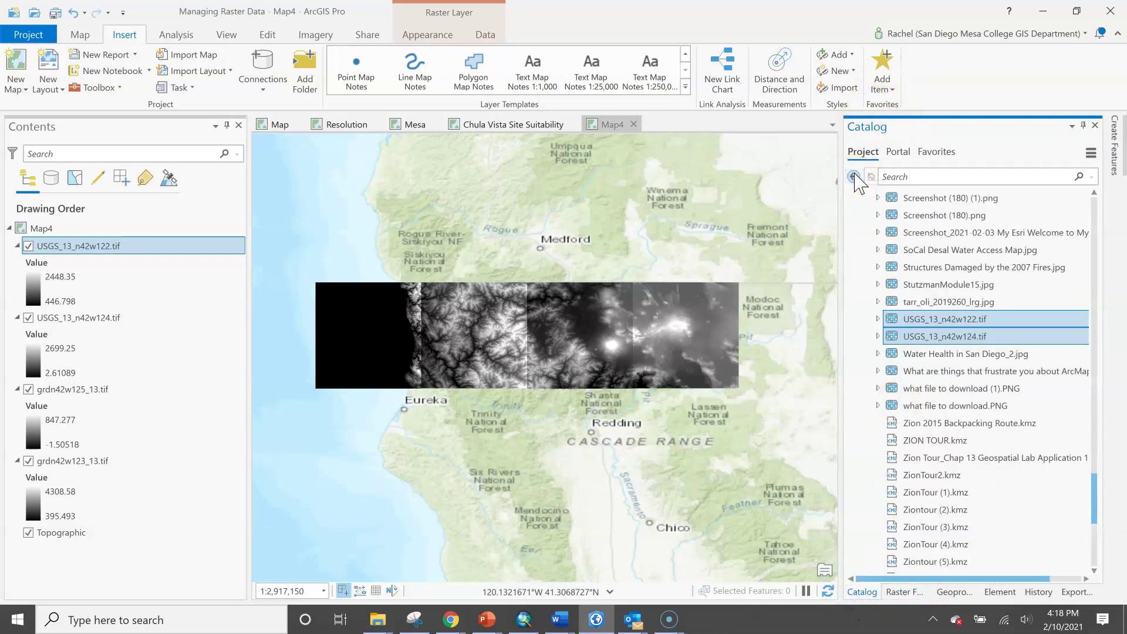
pyautogui.scroll(20, 1093, 464)
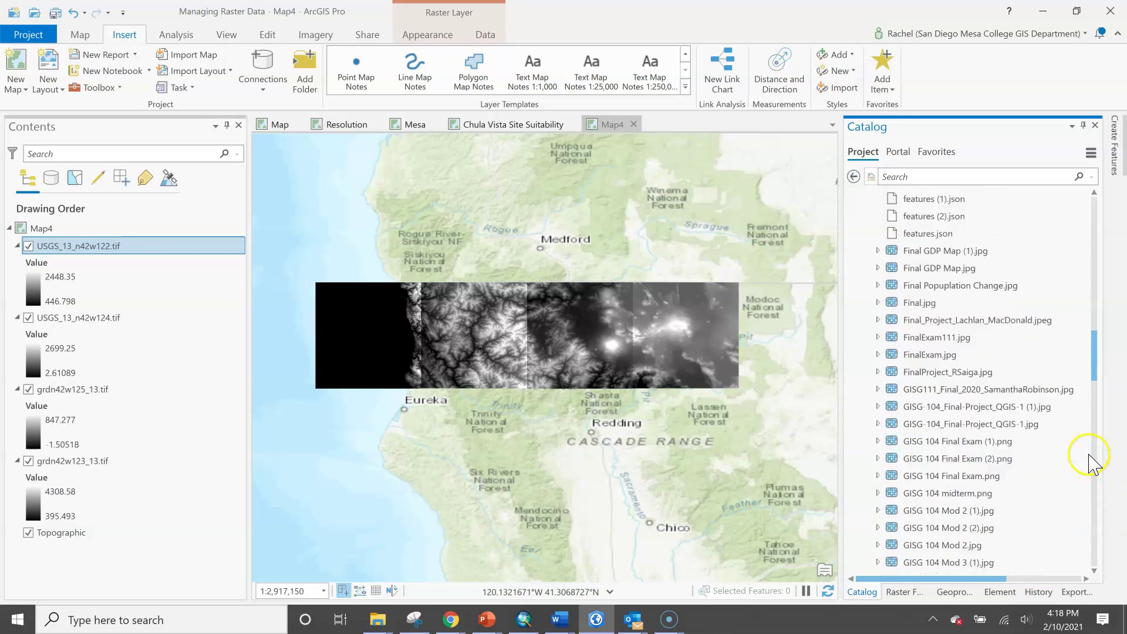
pyautogui.moveTo(1102, 343); pyautogui.dragTo(1092, 147)
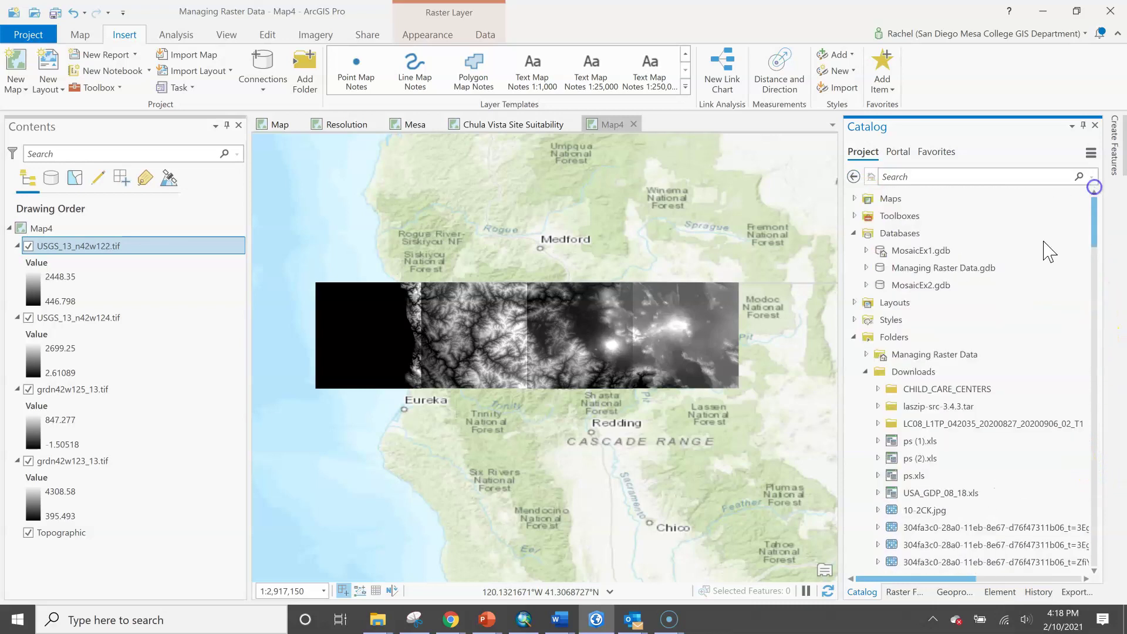
pyautogui.click(868, 371)
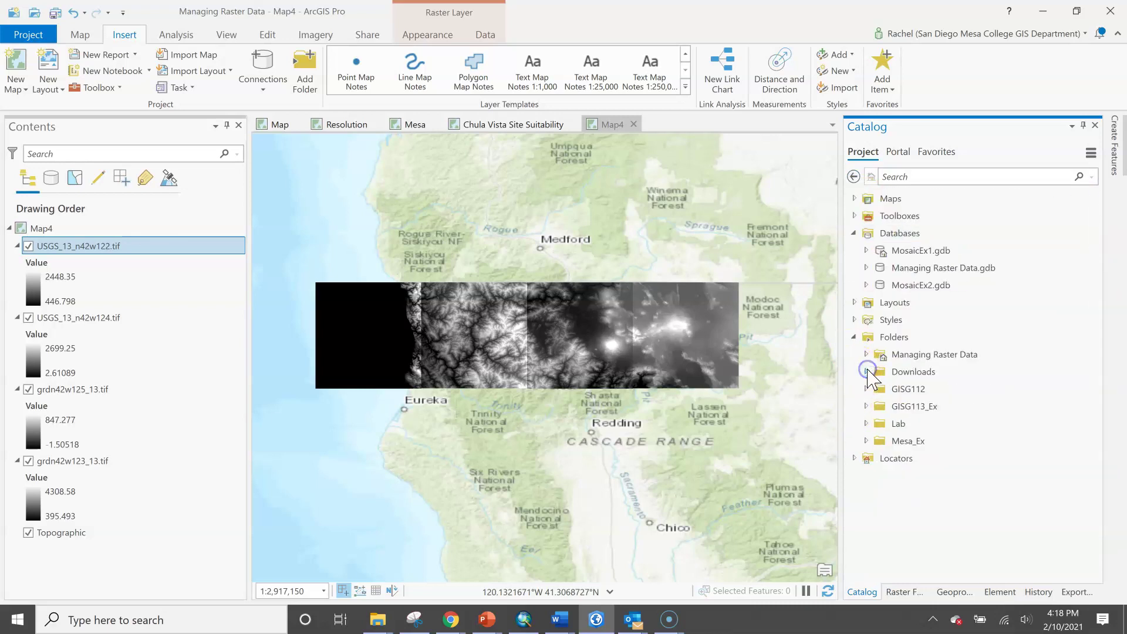
pyautogui.click(857, 337)
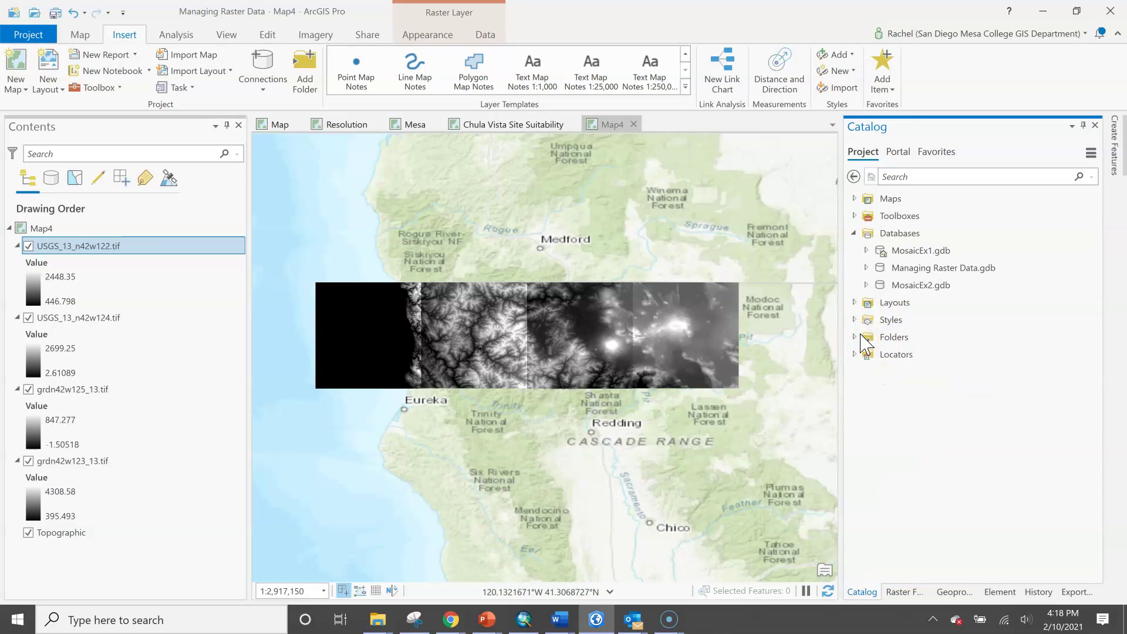
# - Open the layer properties of USGS_13_n42w122.tif at its source information
pyautogui.click(734, 361)
pyautogui.click(93, 247)
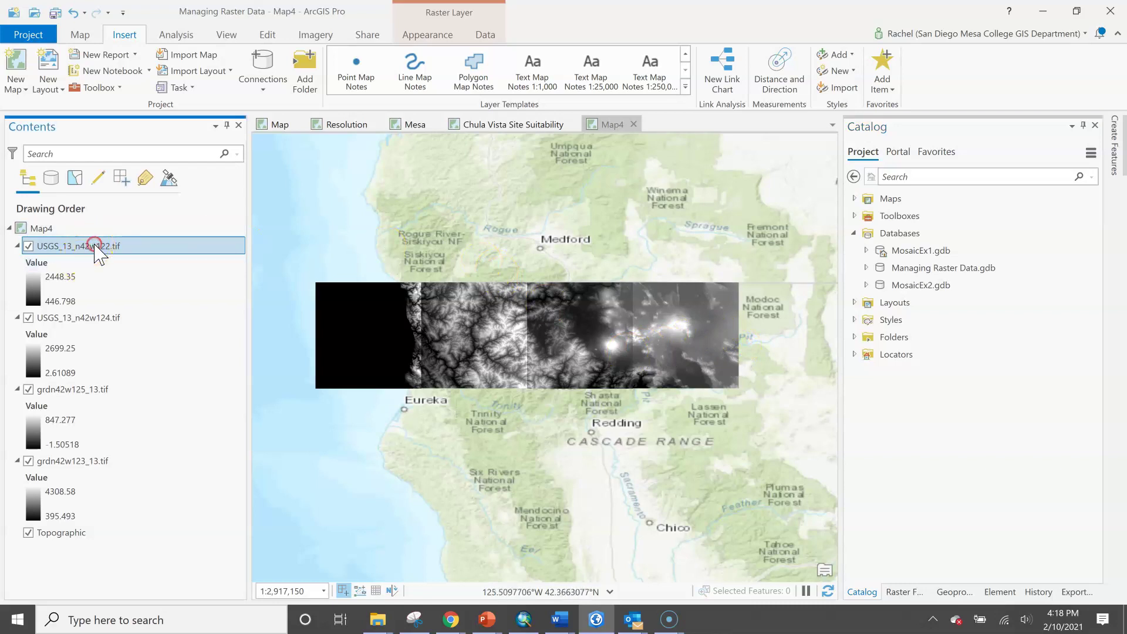
pyautogui.rightClick(94, 250)
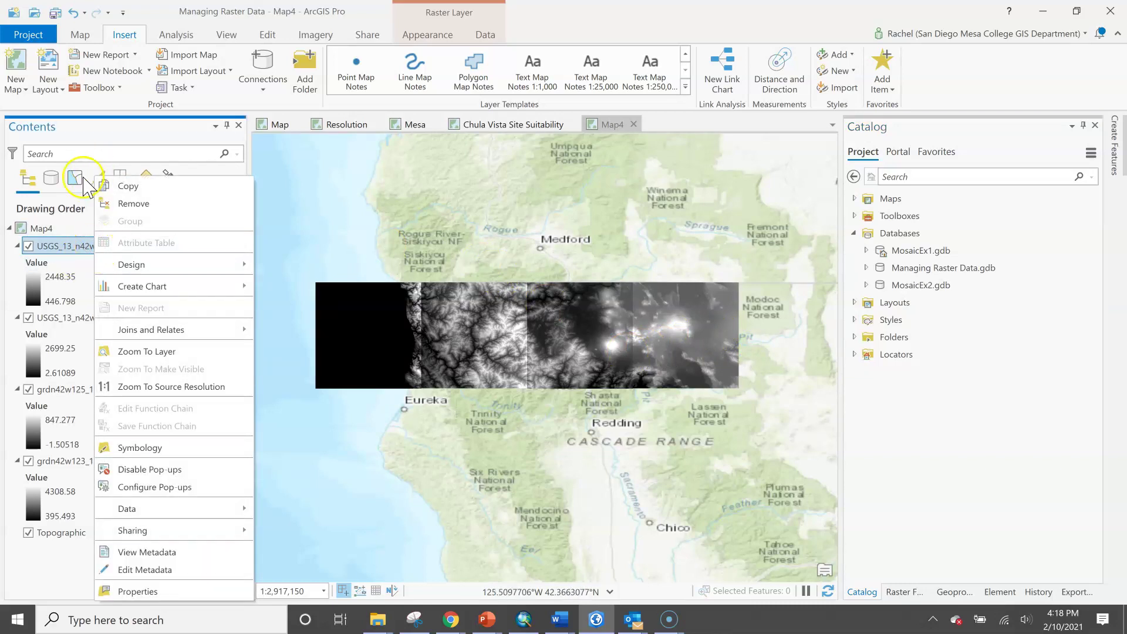
pyautogui.click(81, 558)
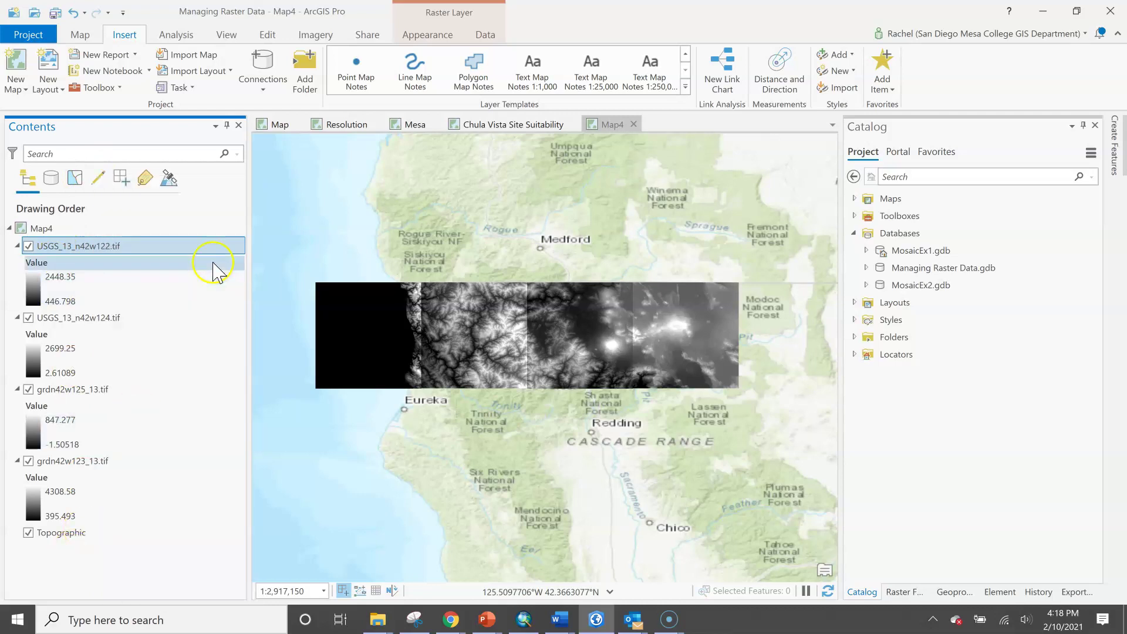
pyautogui.rightClick(112, 245)
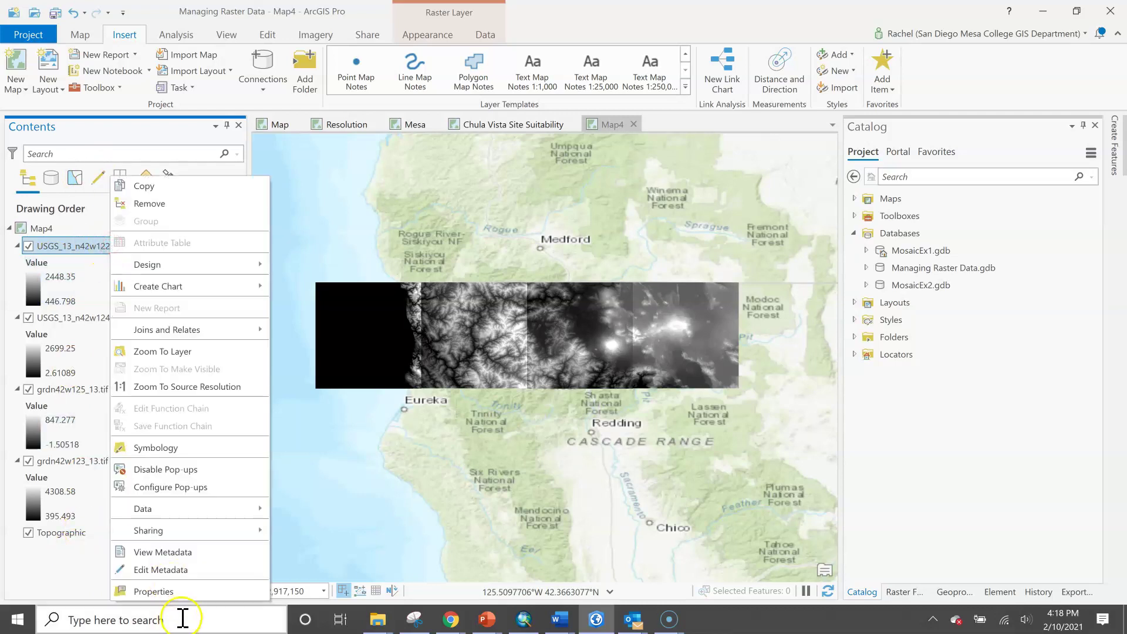
pyautogui.click(179, 592)
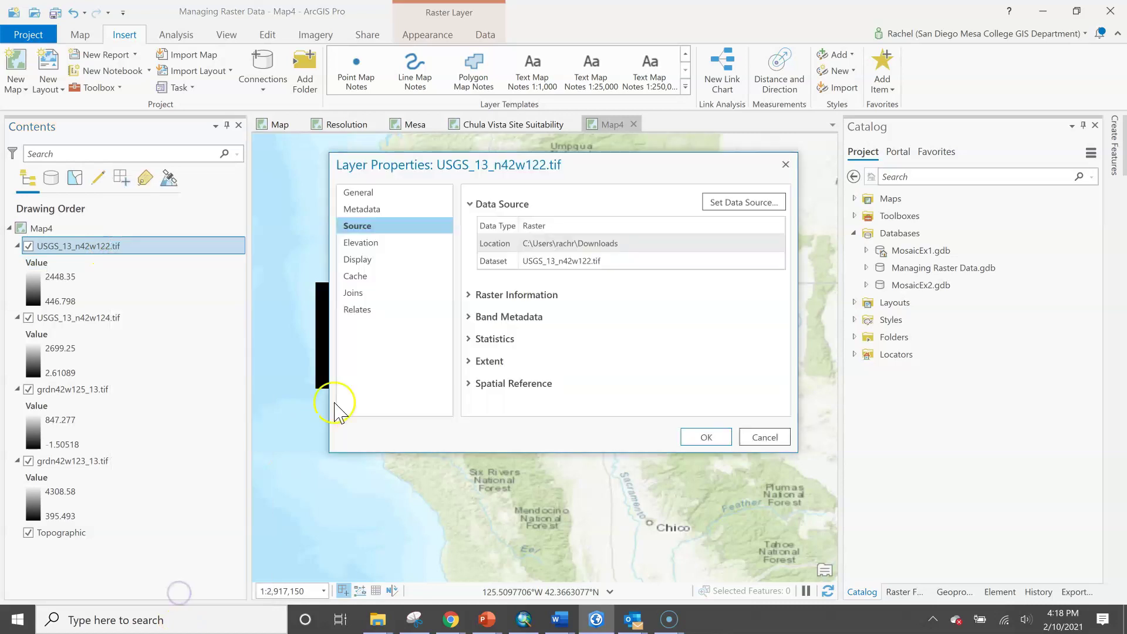
# - Examine the layer's extent and raster information, including its cell size, and close the layer properties
pyautogui.click(491, 363)
pyautogui.scroll(-3, 492, 365)
pyautogui.scroll(3, 491, 361)
pyautogui.click(490, 360)
pyautogui.click(502, 298)
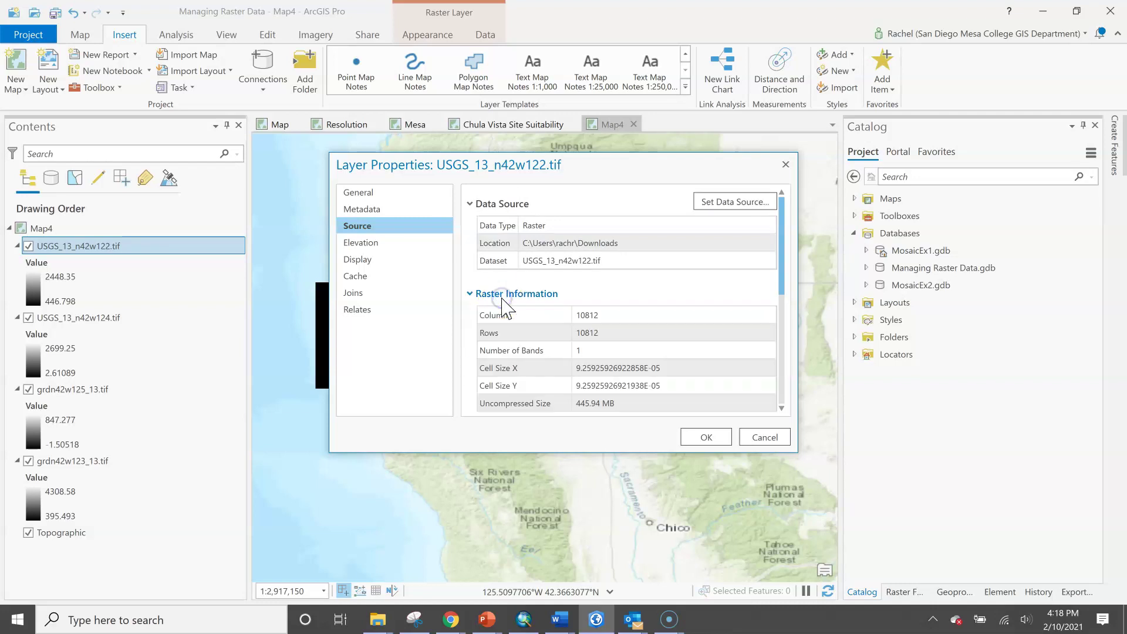
pyautogui.click(587, 370)
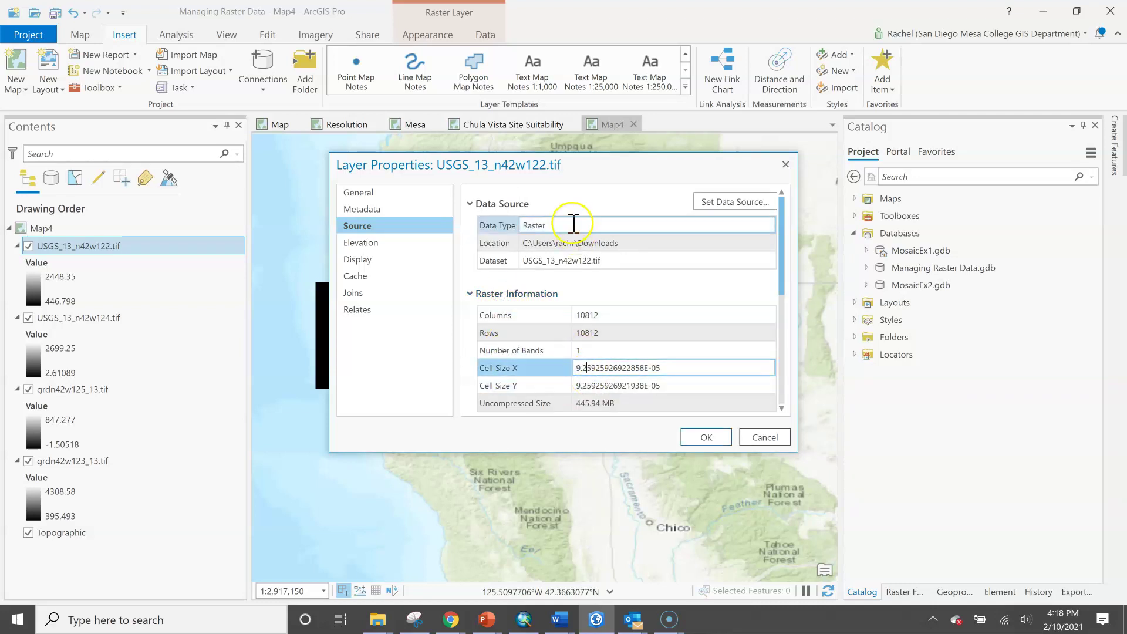
pyautogui.click(786, 166)
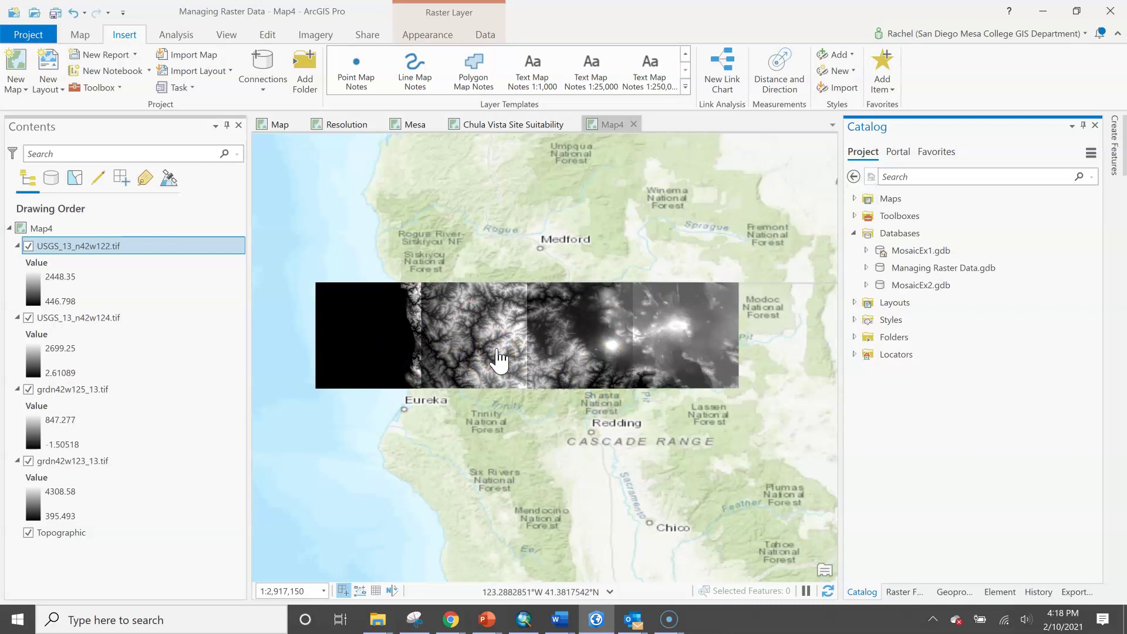
pyautogui.click(457, 360)
pyautogui.scroll(2, 456, 359)
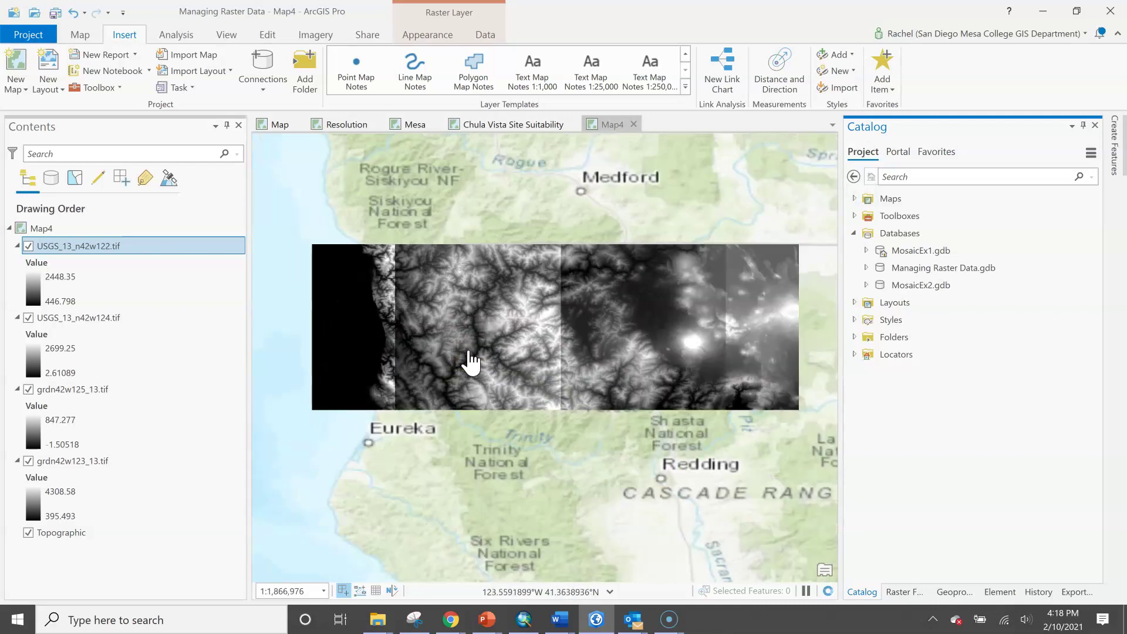
pyautogui.scroll(-2, 470, 357)
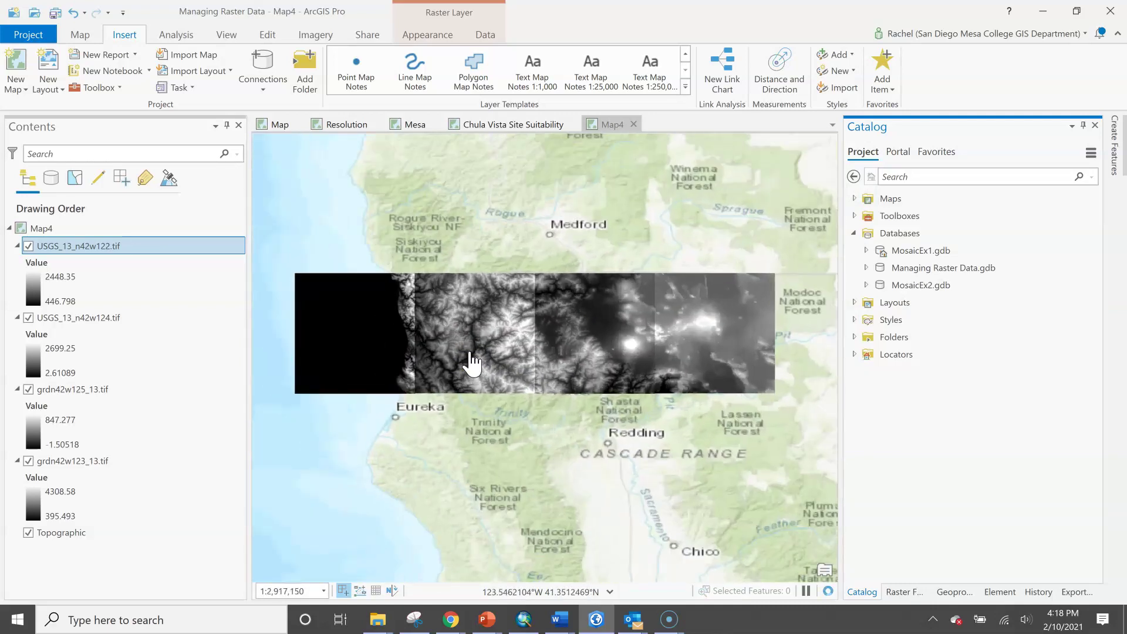
pyautogui.scroll(1, 472, 363)
pyautogui.scroll(-1, 722, 334)
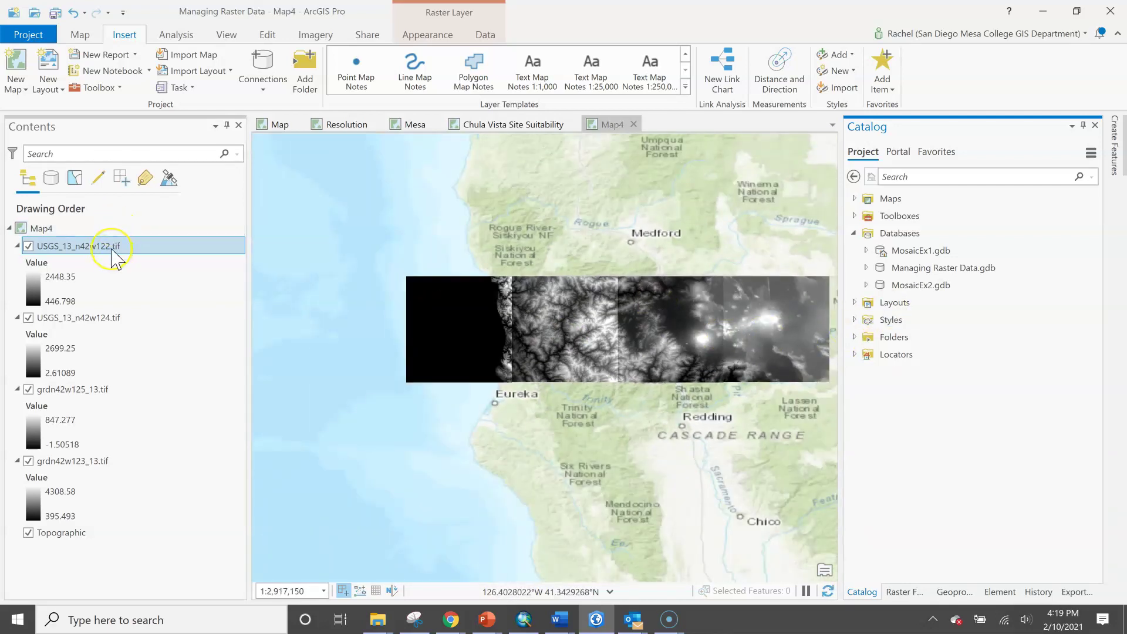
pyautogui.click(549, 376)
pyautogui.moveTo(596, 419); pyautogui.dragTo(554, 434)
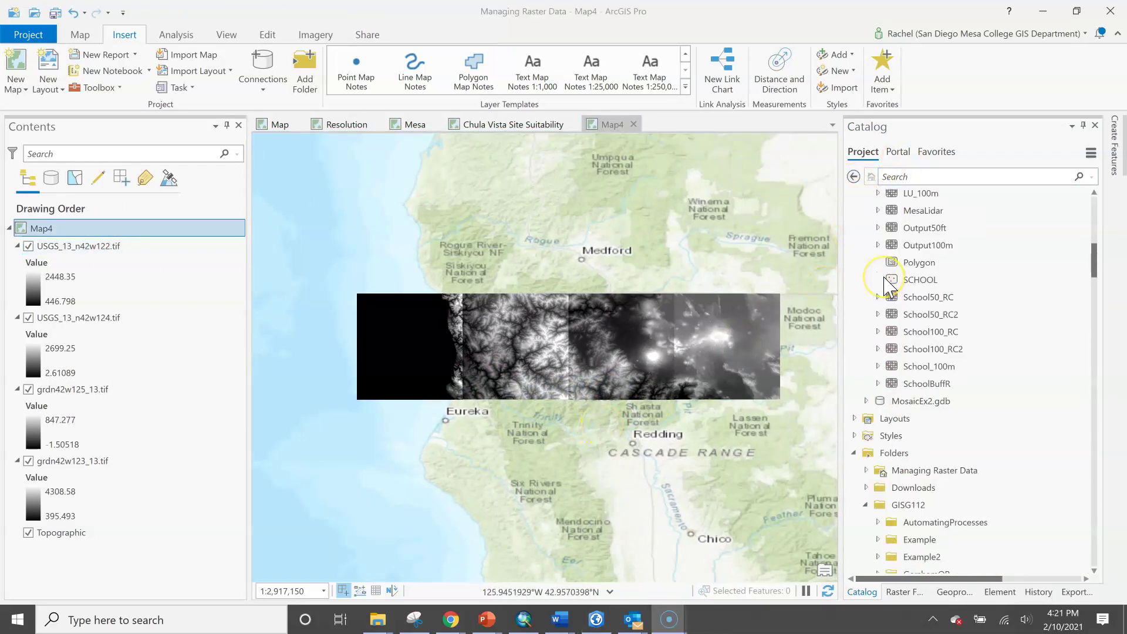
# - Collapse Managing Raster Data.gdb in the project's databases, keeping MosaicEx1.gdb expanded
pyautogui.scroll(10, 890, 286)
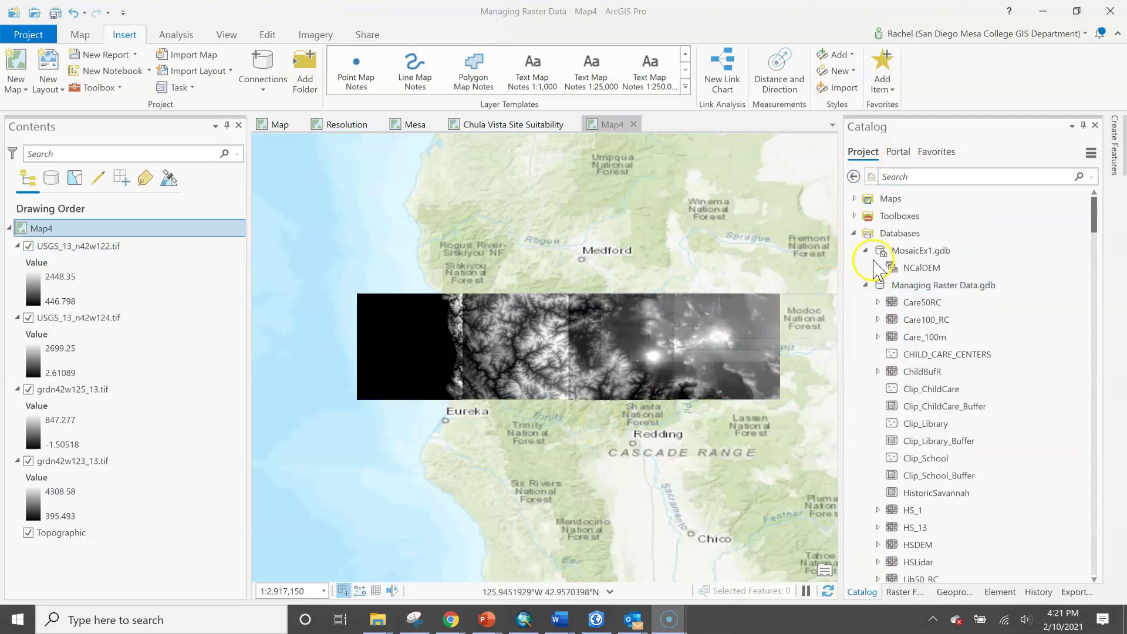
pyautogui.click(879, 287)
pyautogui.click(866, 285)
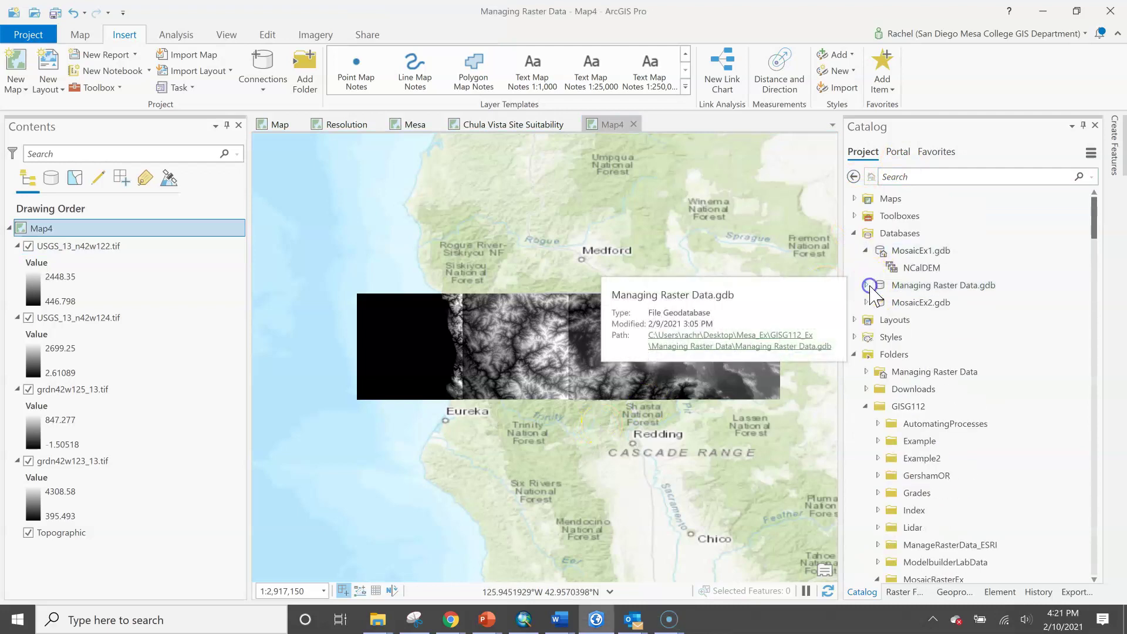
# - Collapse the Folders group and MosaicEx1.gdb in the catalog tree, and make MosaicEx2.gdb the project's default geodatabase
pyautogui.click(857, 354)
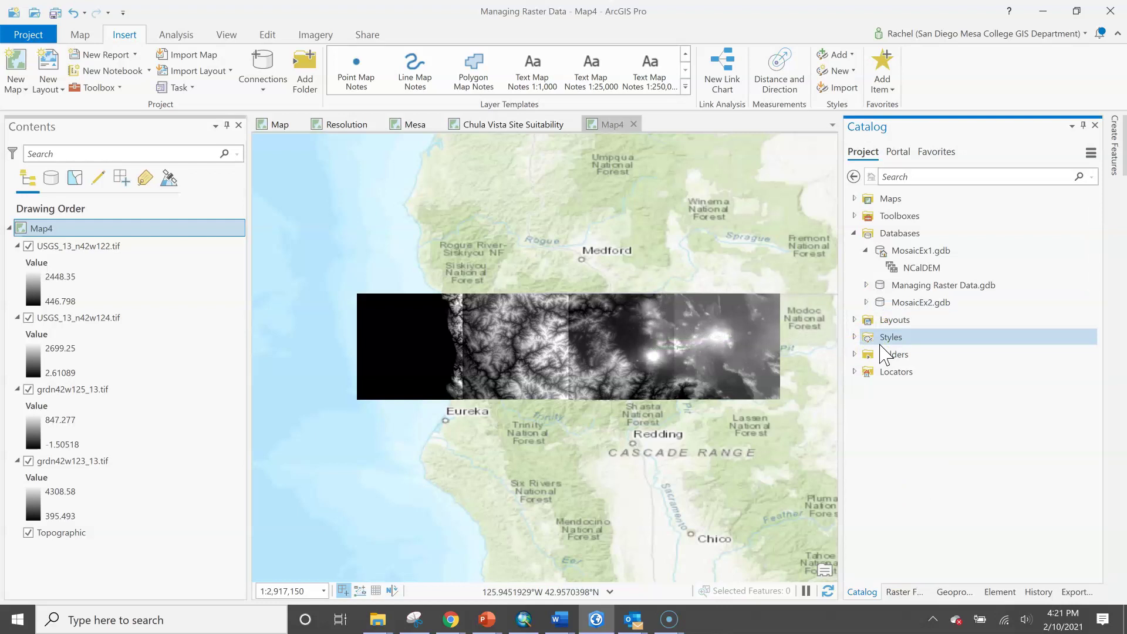
pyautogui.click(965, 357)
pyautogui.click(866, 251)
pyautogui.click(894, 270)
pyautogui.rightClick(893, 287)
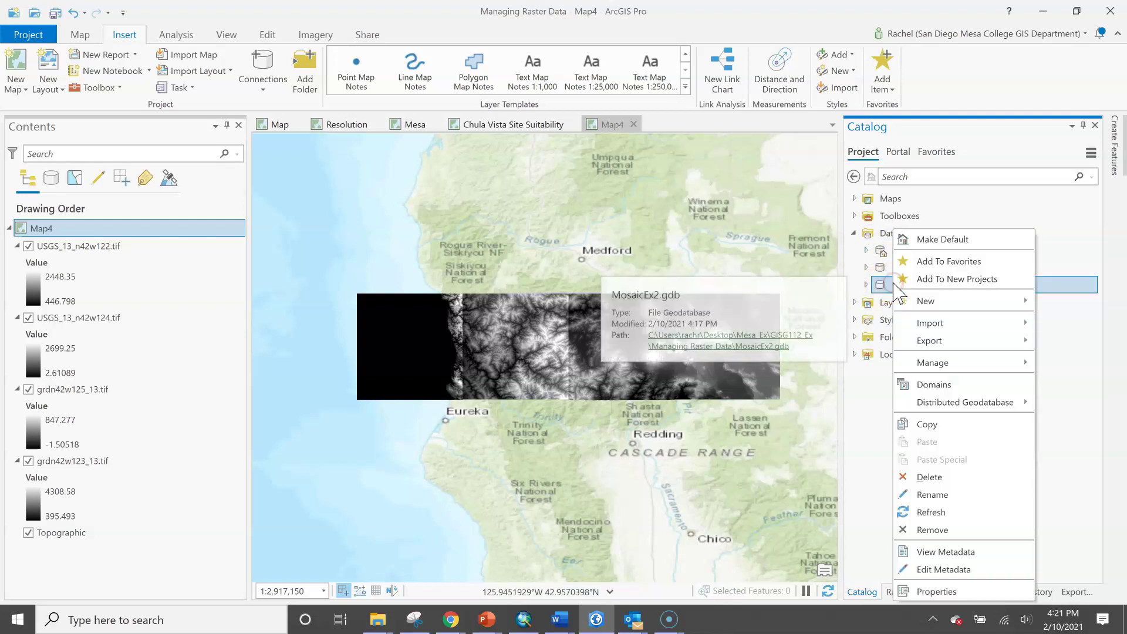
pyautogui.click(918, 246)
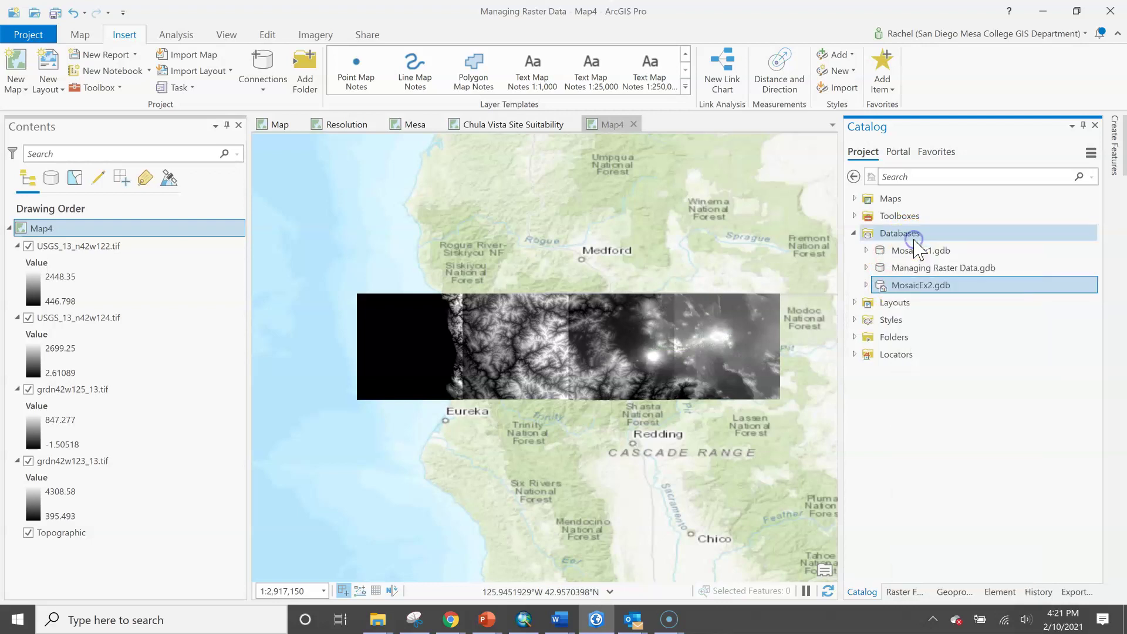
# - Set up a new mosaic dataset named NorCal10mDEM in MosaicEx2.gdb, using the GCS_North_American_1983 coordinate system from USGS_13_n42w124.tif
pyautogui.rightClick(907, 295)
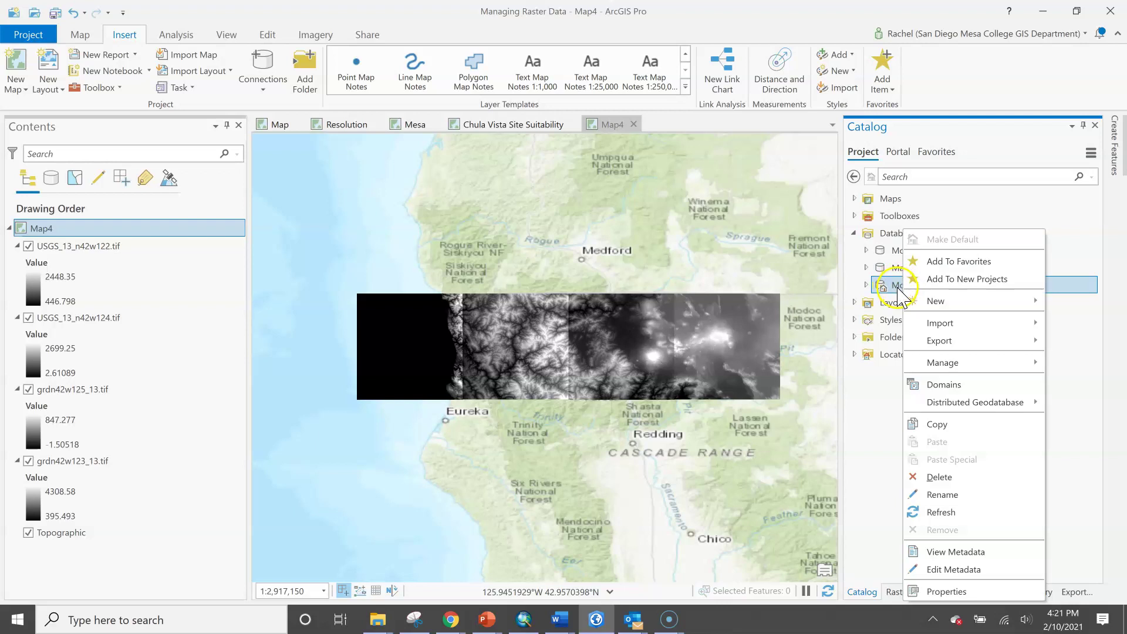
pyautogui.moveTo(990, 314)
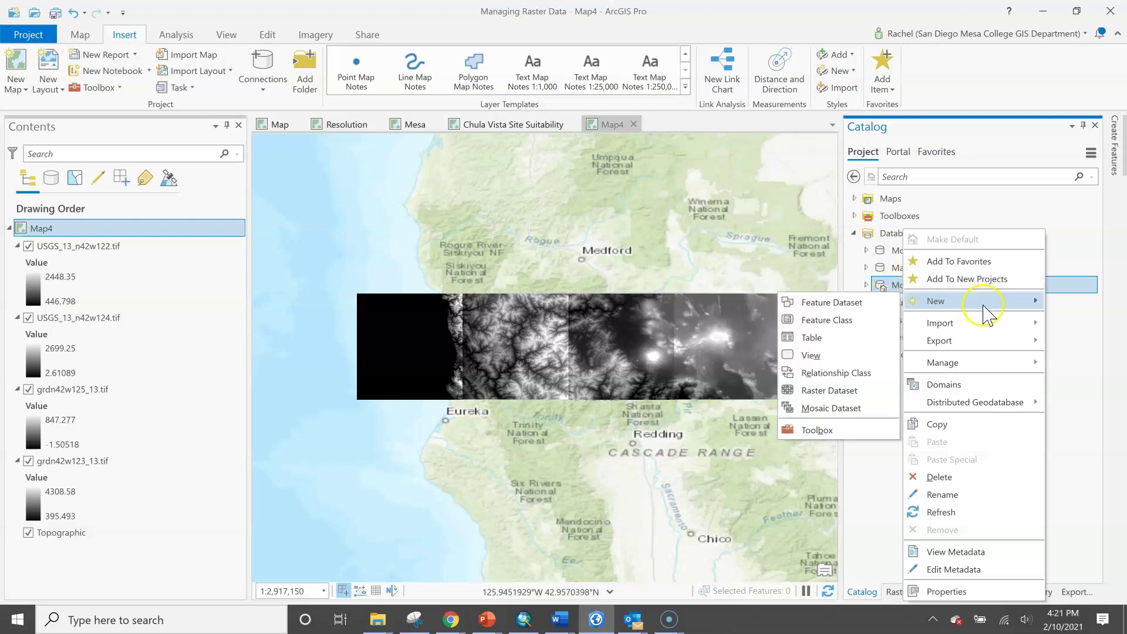
pyautogui.click(860, 409)
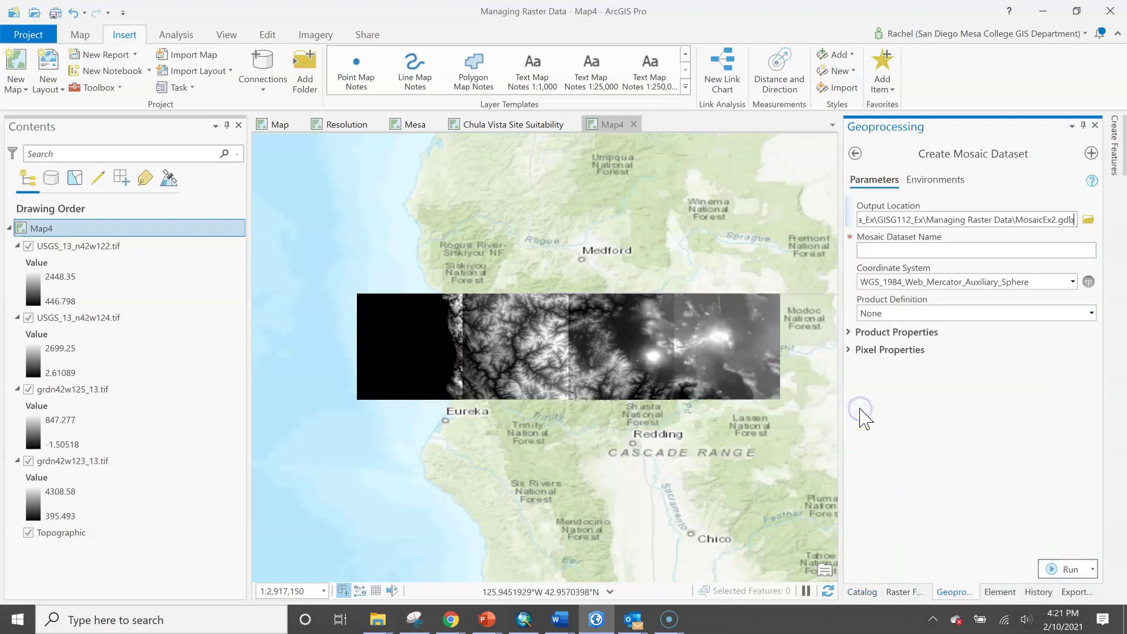
pyautogui.click(1073, 283)
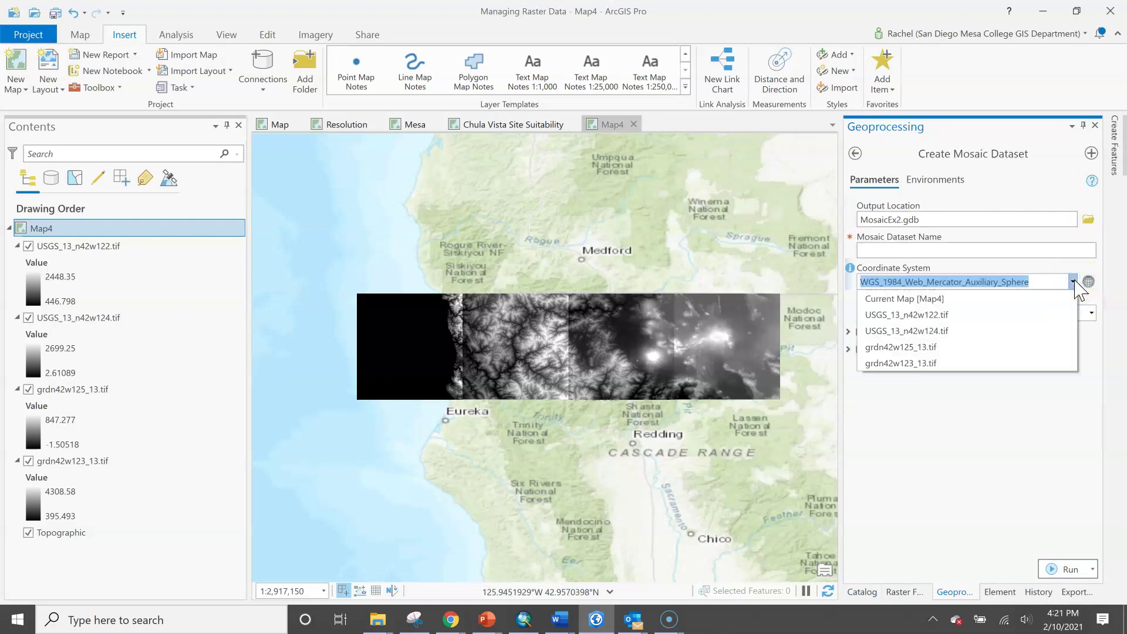
pyautogui.click(1045, 330)
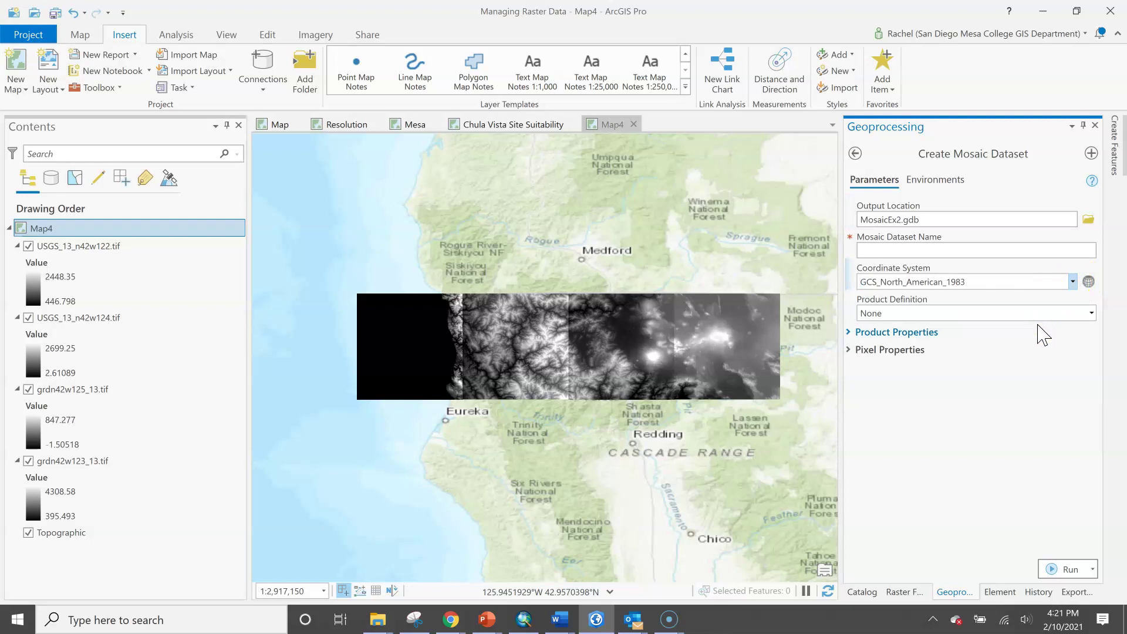
pyautogui.click(1011, 252)
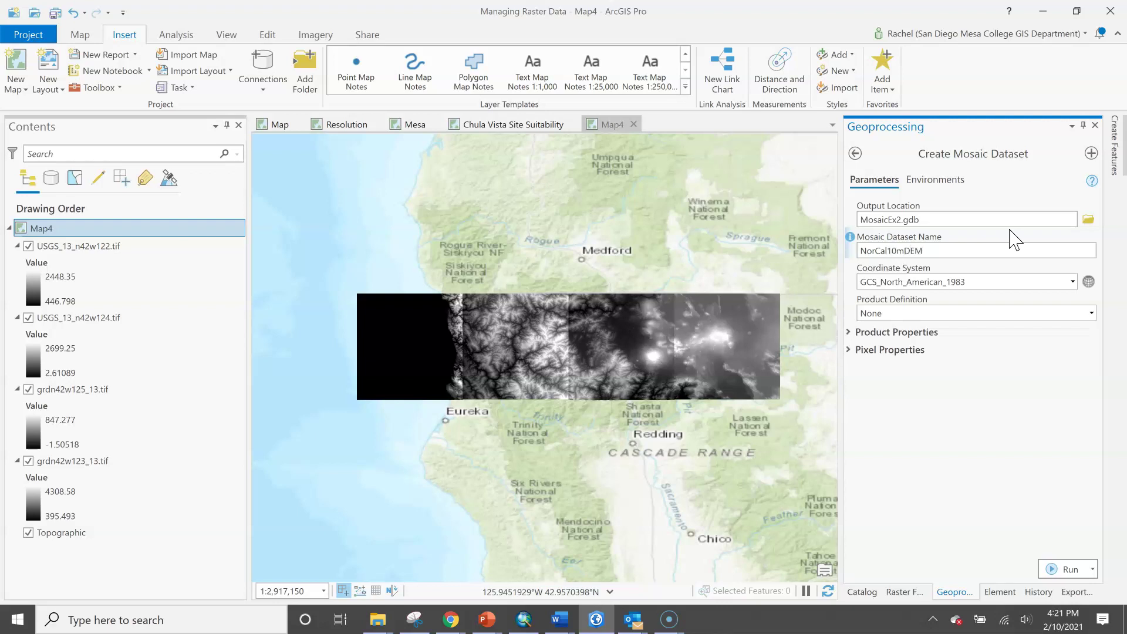
# - Review the mosaic dataset tool's product properties, pixel properties, environments and product definition choices, leaving the product definition at None
pyautogui.click(855, 333)
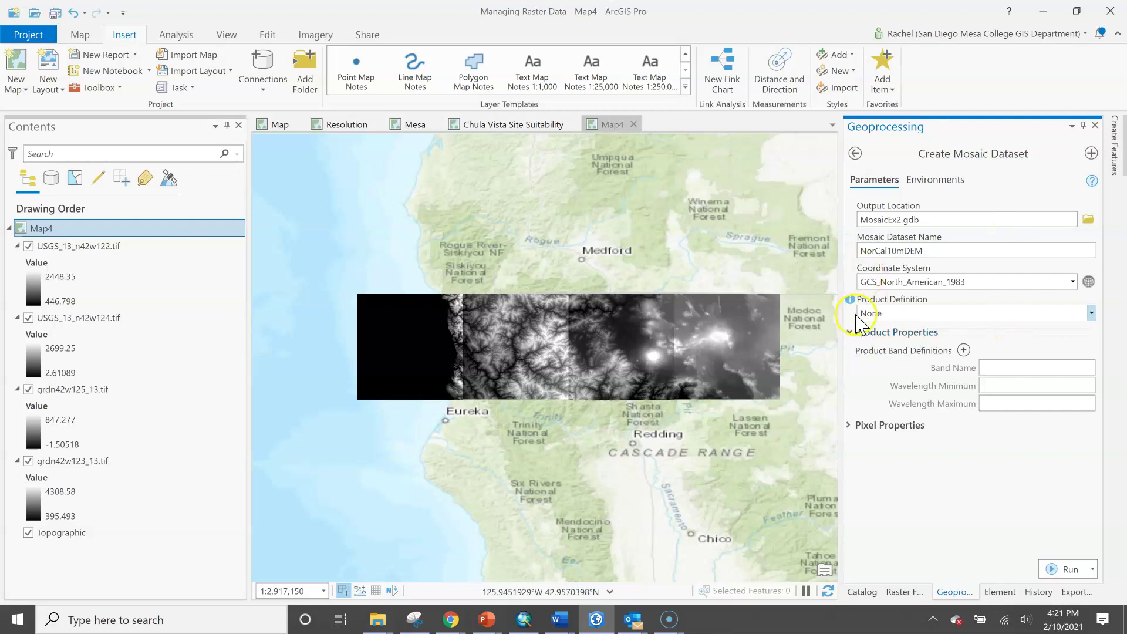
pyautogui.click(852, 332)
pyautogui.click(852, 351)
pyautogui.click(852, 351)
pyautogui.click(937, 181)
pyautogui.click(884, 181)
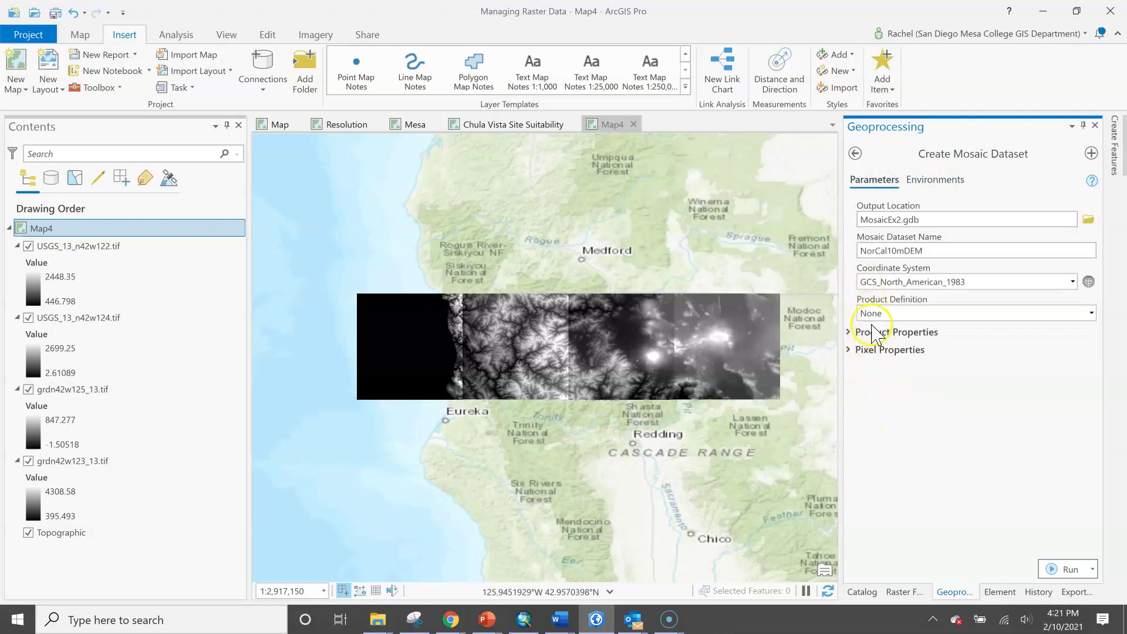
pyautogui.click(1092, 312)
pyautogui.click(1093, 310)
pyautogui.click(1093, 312)
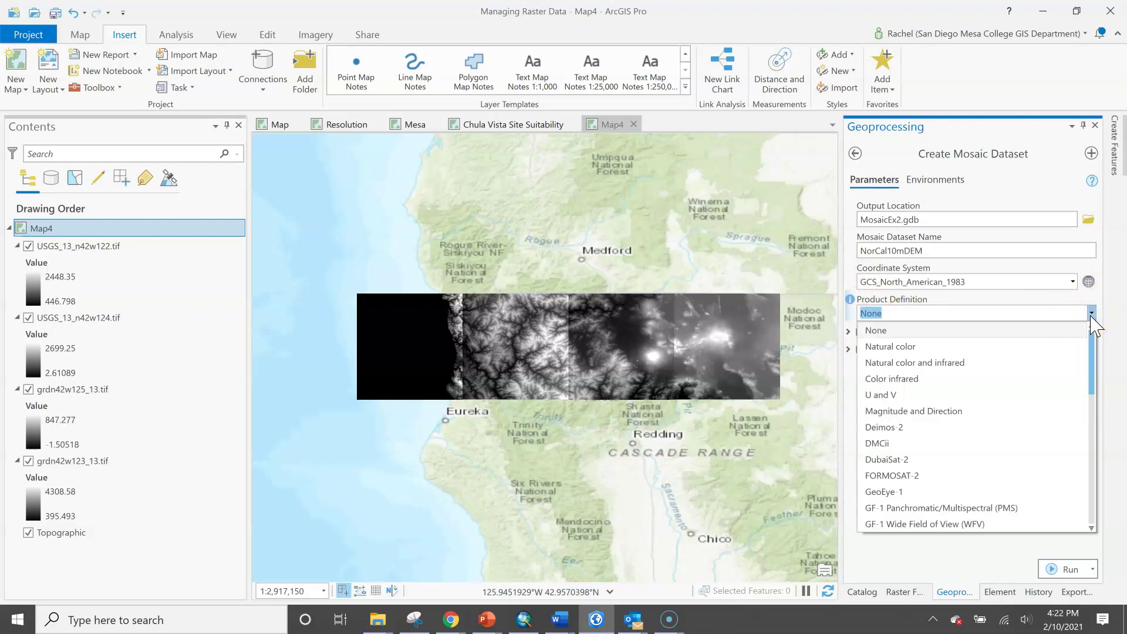
pyautogui.click(1091, 316)
# - Run Create Mosaic Dataset and bring the new NorCal10mDEM layer into view in the map's layer list
pyautogui.click(1059, 571)
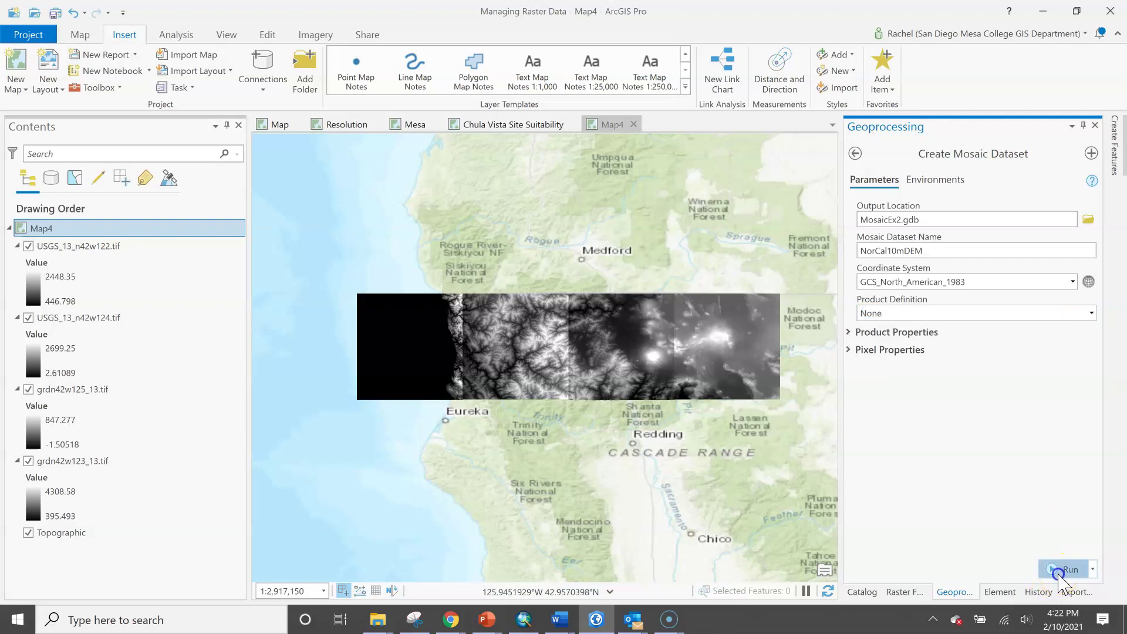
pyautogui.moveTo(1063, 578)
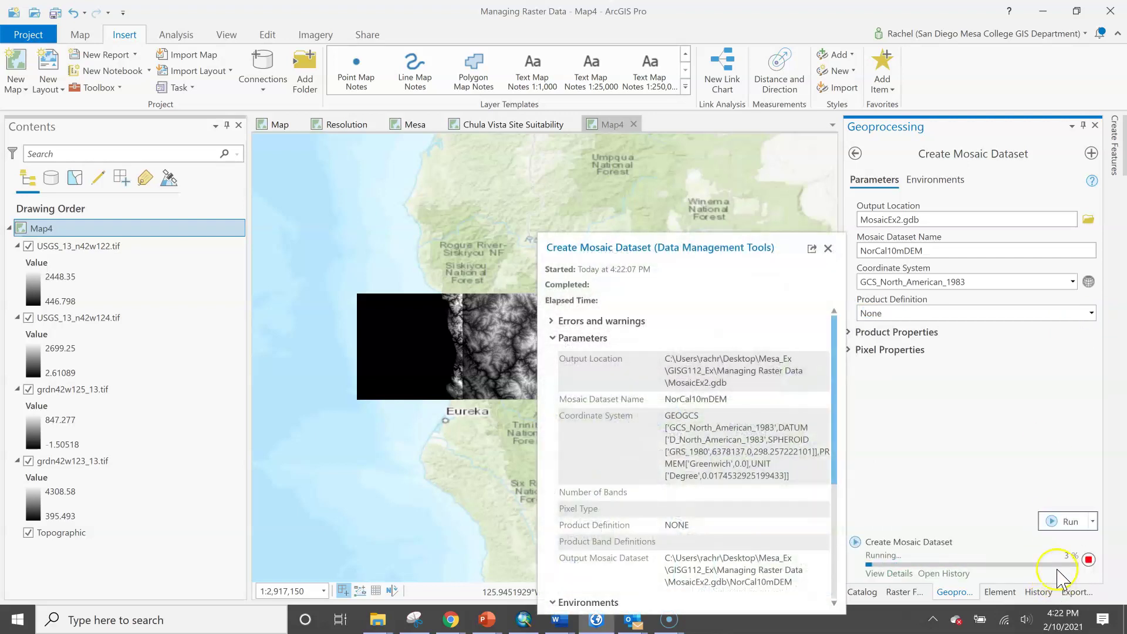
pyautogui.click(12, 621)
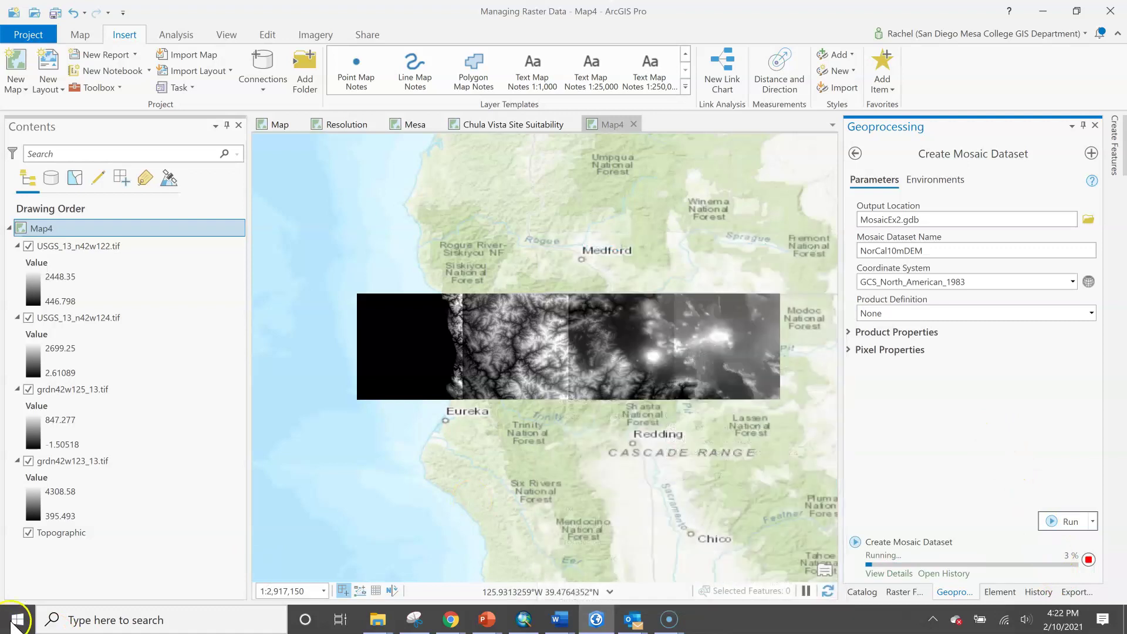
pyautogui.click(905, 563)
pyautogui.scroll(-3, 65, 464)
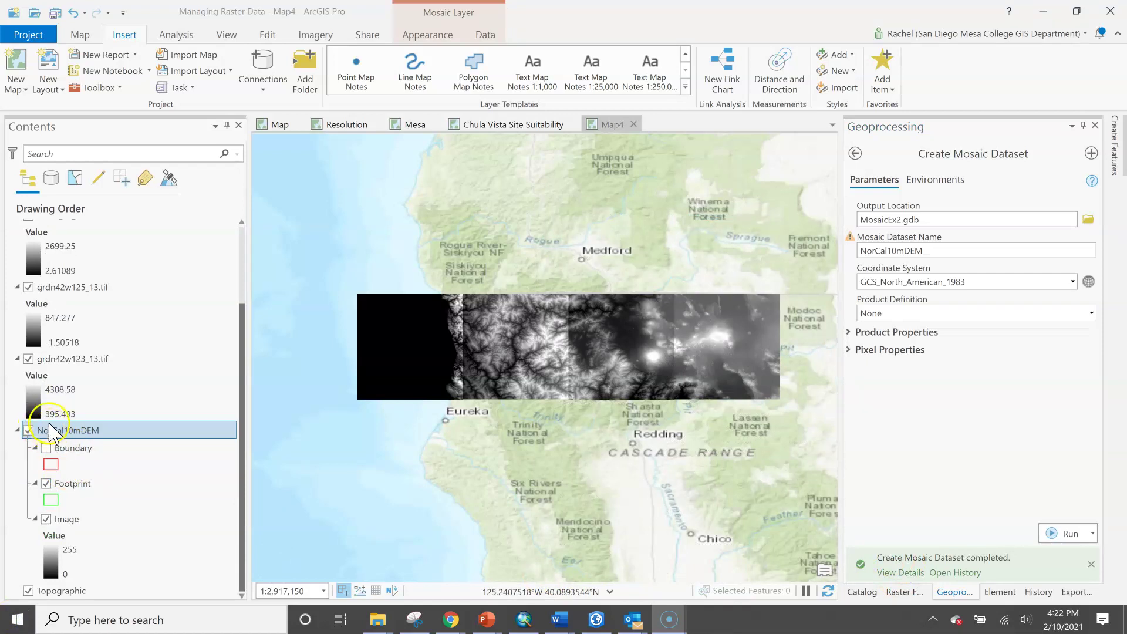
# - Switch the grdn42w123_13.tif layer off and on again to check what the NorCal10mDEM mosaic layer displays beneath it
pyautogui.click(28, 359)
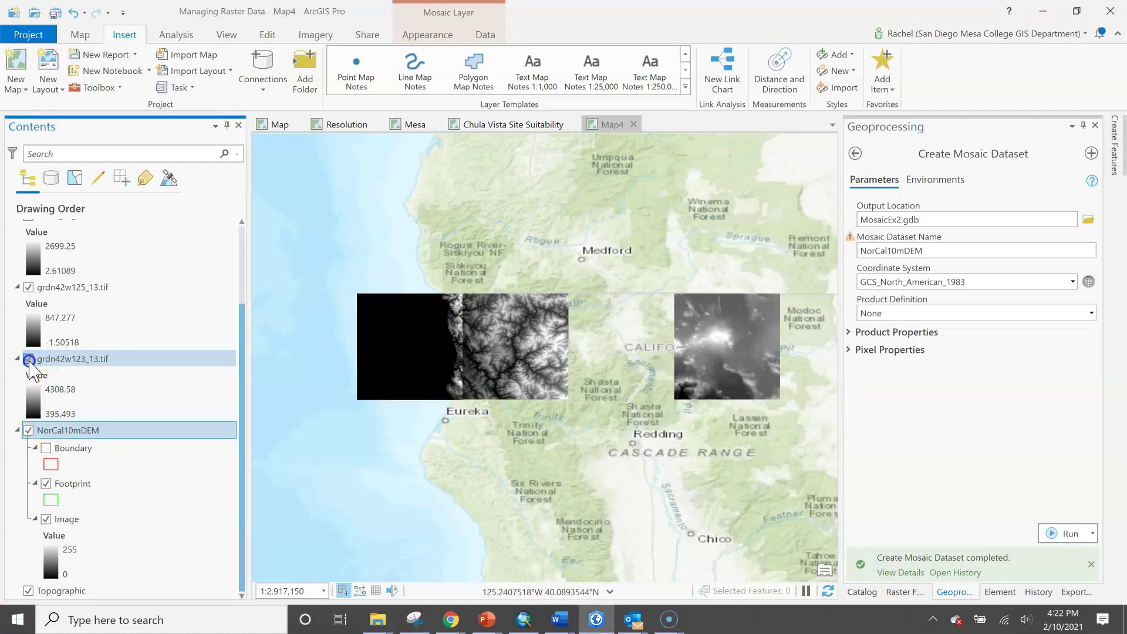
pyautogui.click(29, 359)
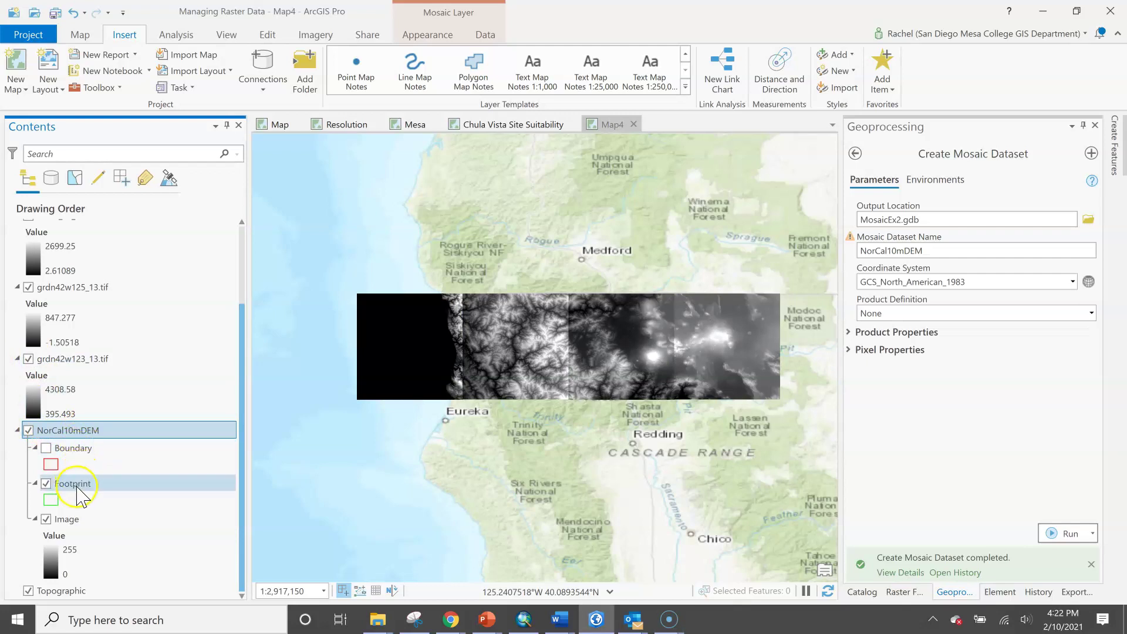
pyautogui.click(46, 449)
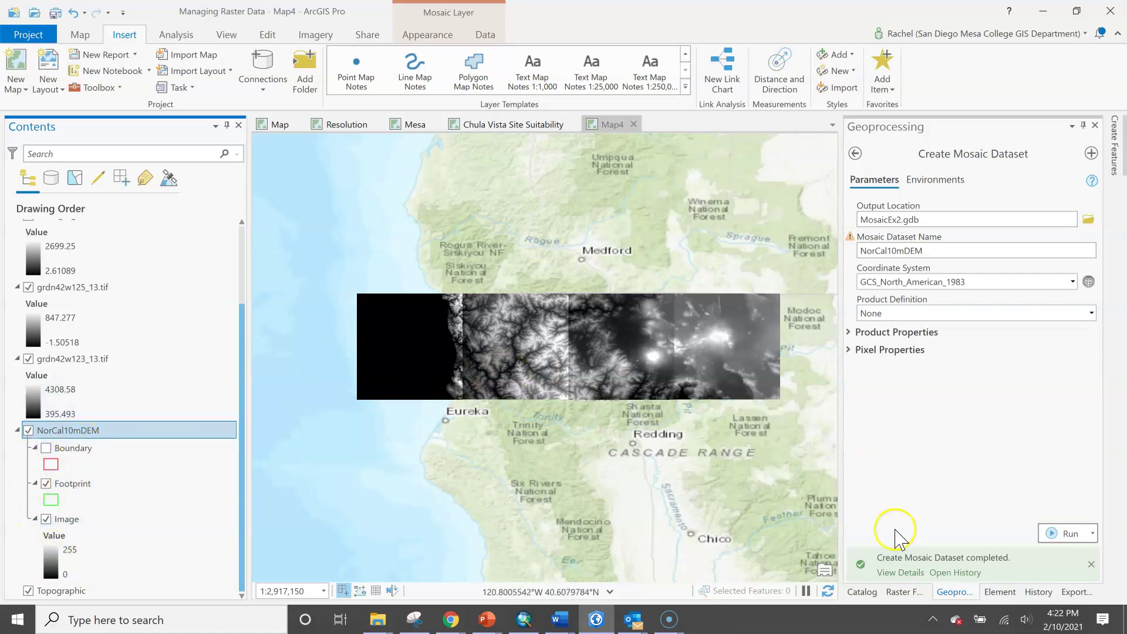
# - Start adding rasters to the NorCal10mDEM mosaic dataset in MosaicEx2.gdb, keeping it as the target mosaic dataset
pyautogui.click(859, 155)
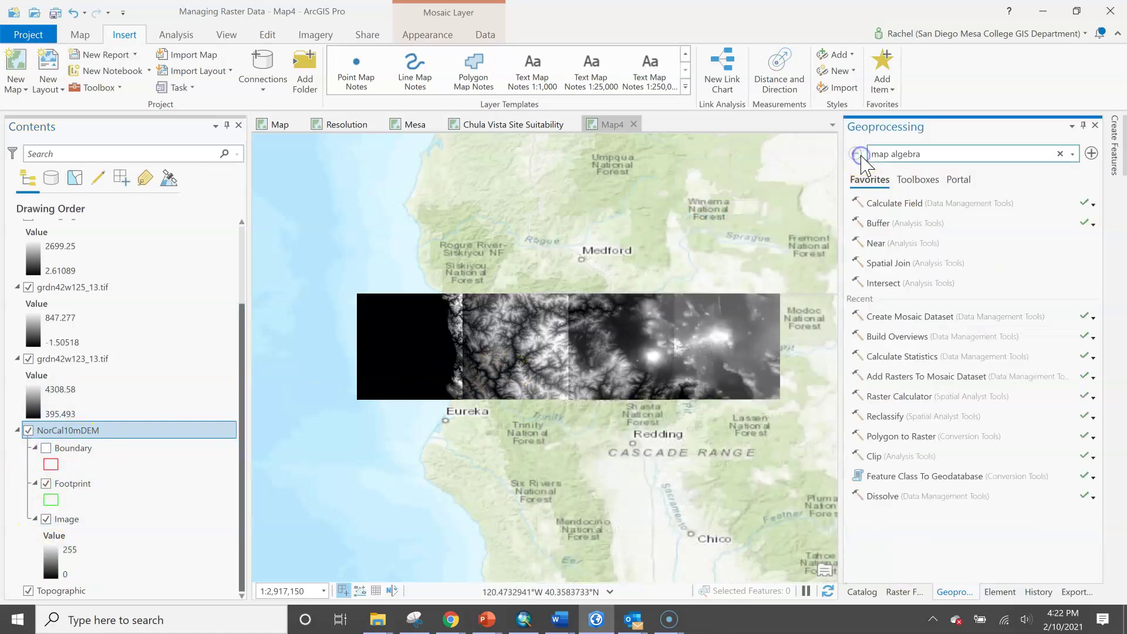
pyautogui.click(860, 590)
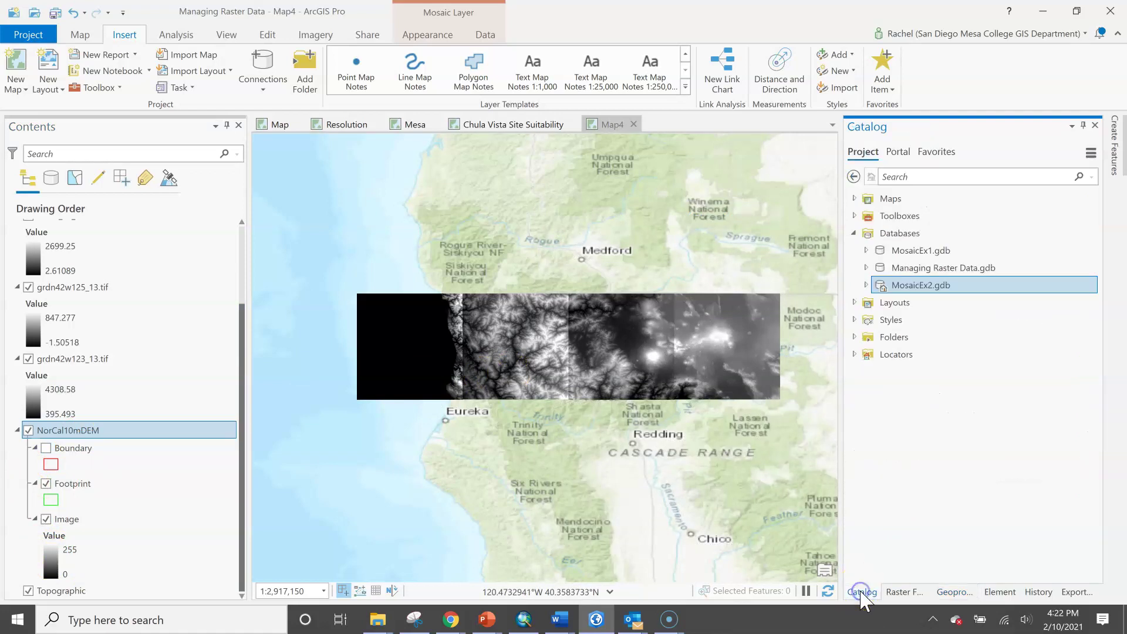
pyautogui.click(872, 286)
pyautogui.rightClick(909, 301)
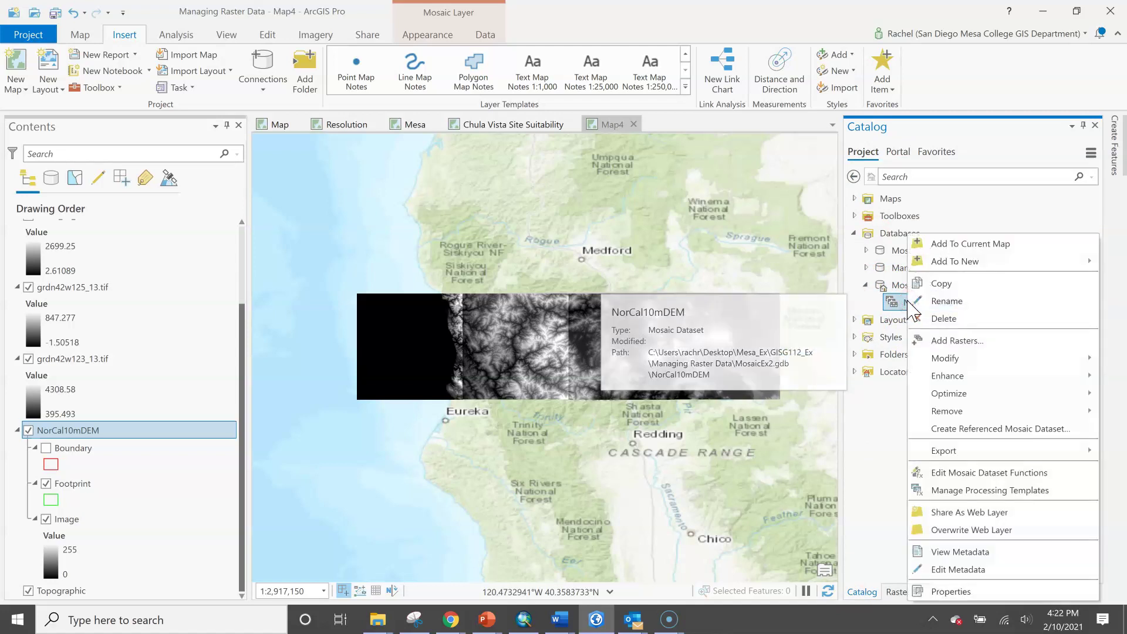
pyautogui.click(939, 343)
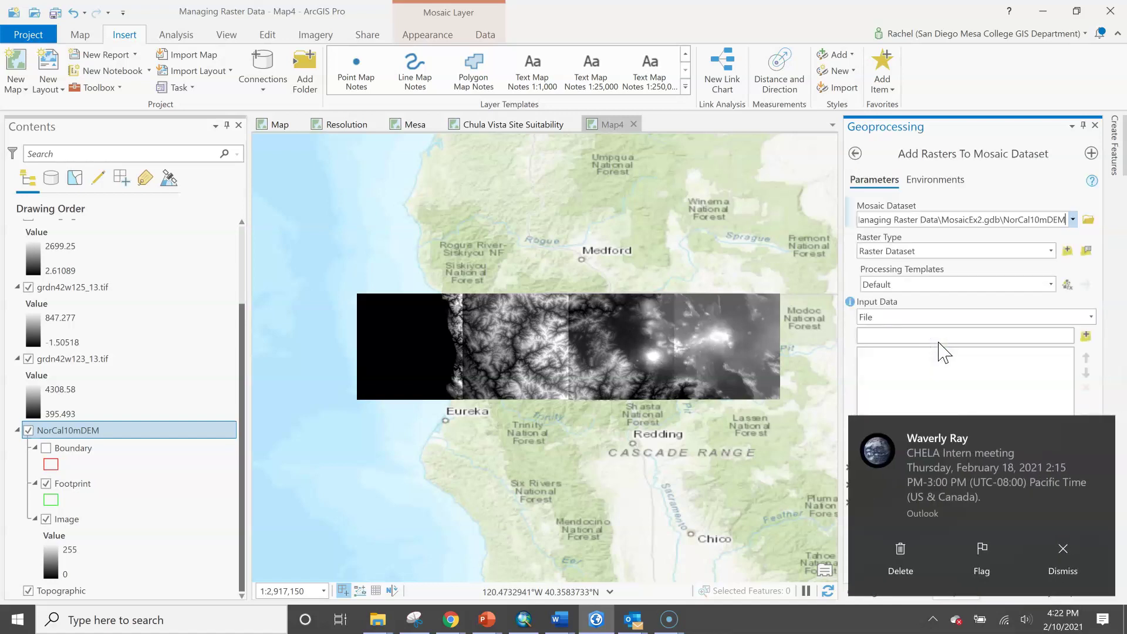
pyautogui.click(1057, 558)
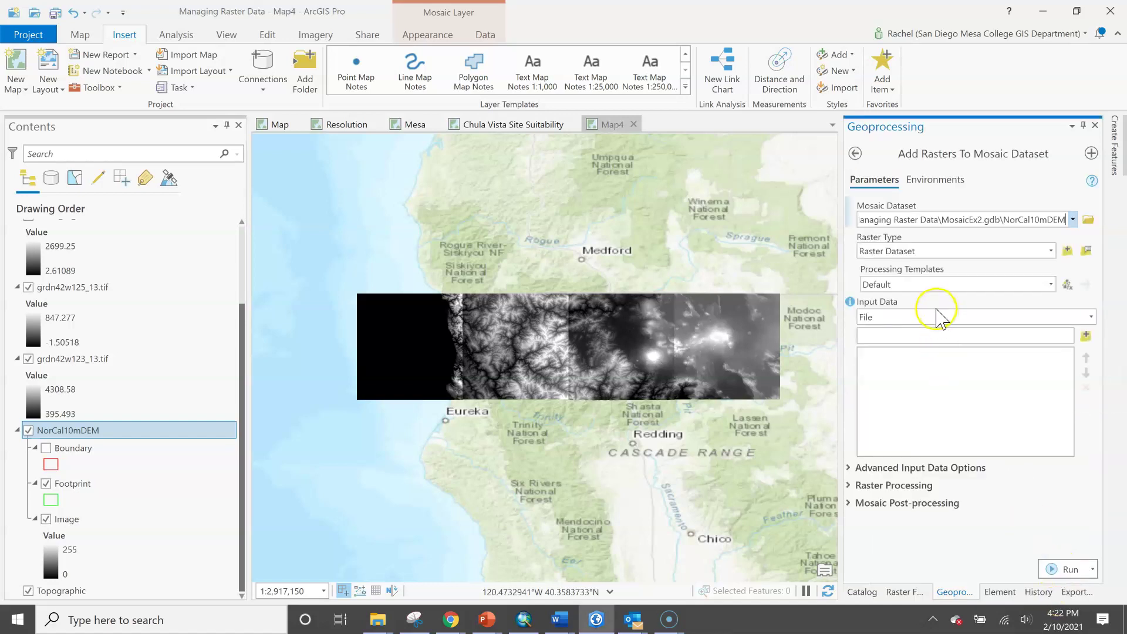
pyautogui.click(1072, 221)
pyautogui.click(1073, 221)
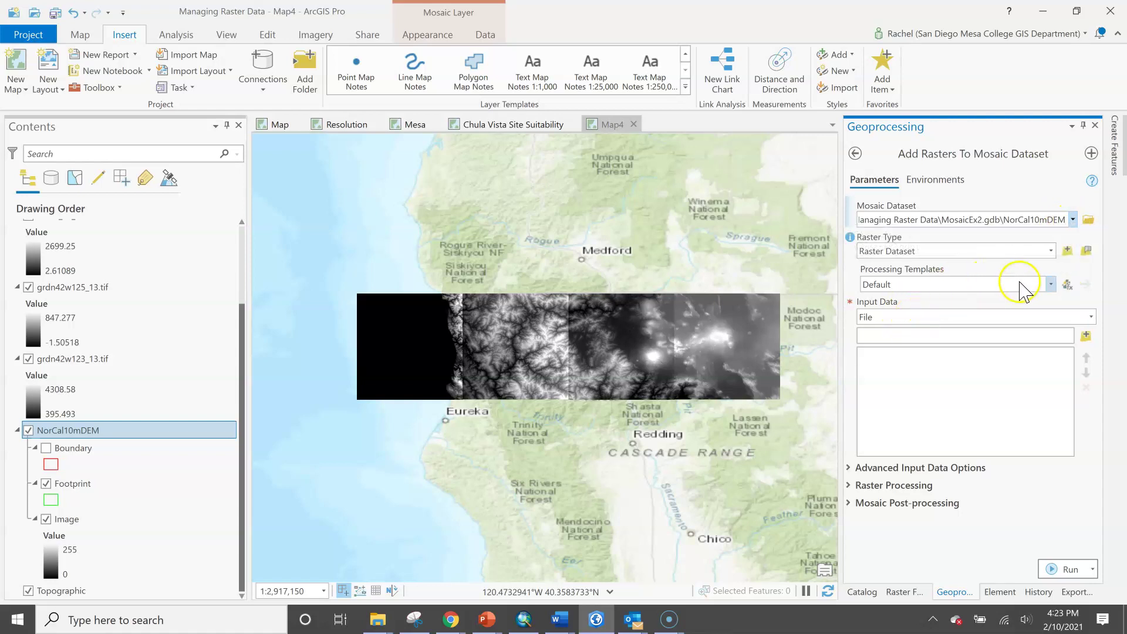
# - Add the TIF files grdn42w123_13 and grdn42w125_13 from the Managing Raster Data folder as input data, listing all file types
pyautogui.click(1085, 334)
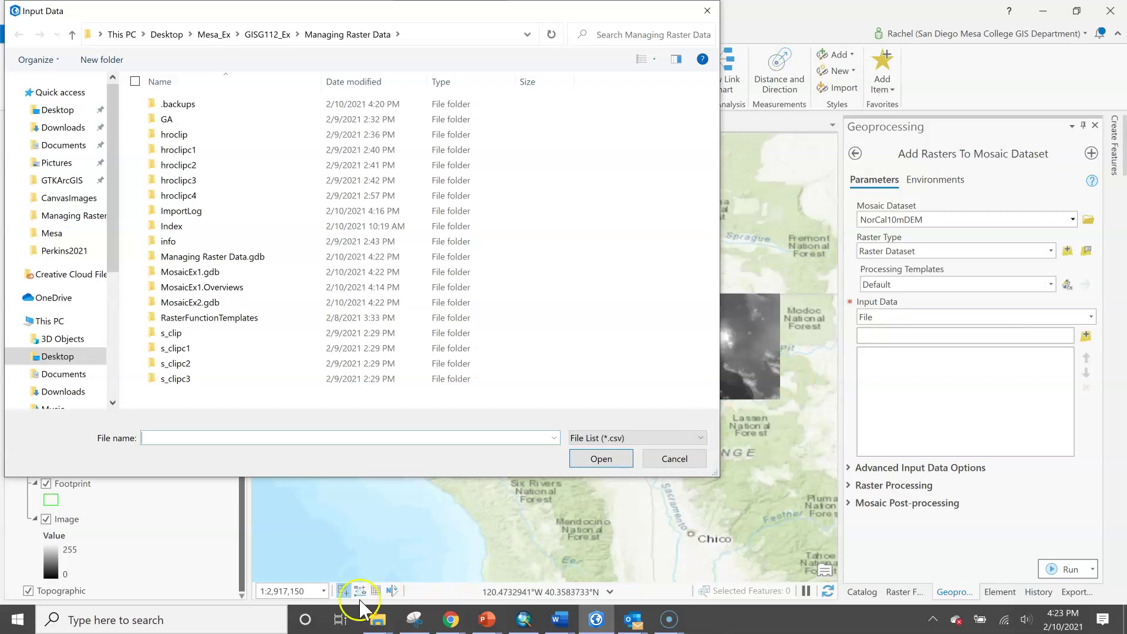
pyautogui.click(701, 438)
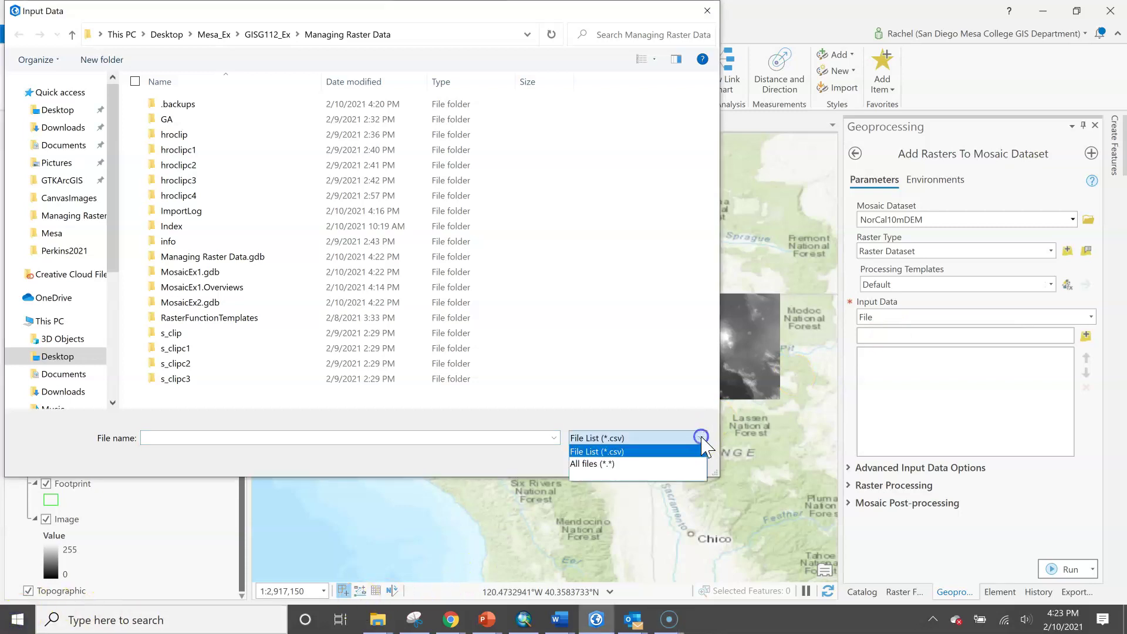
pyautogui.click(688, 467)
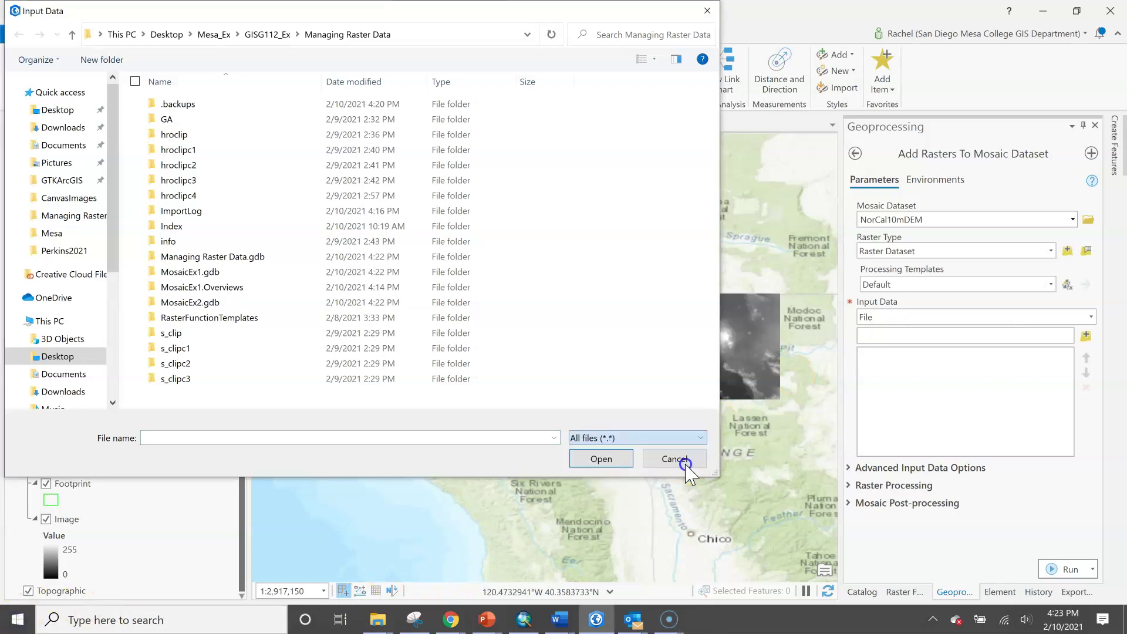
pyautogui.scroll(-6, 327, 308)
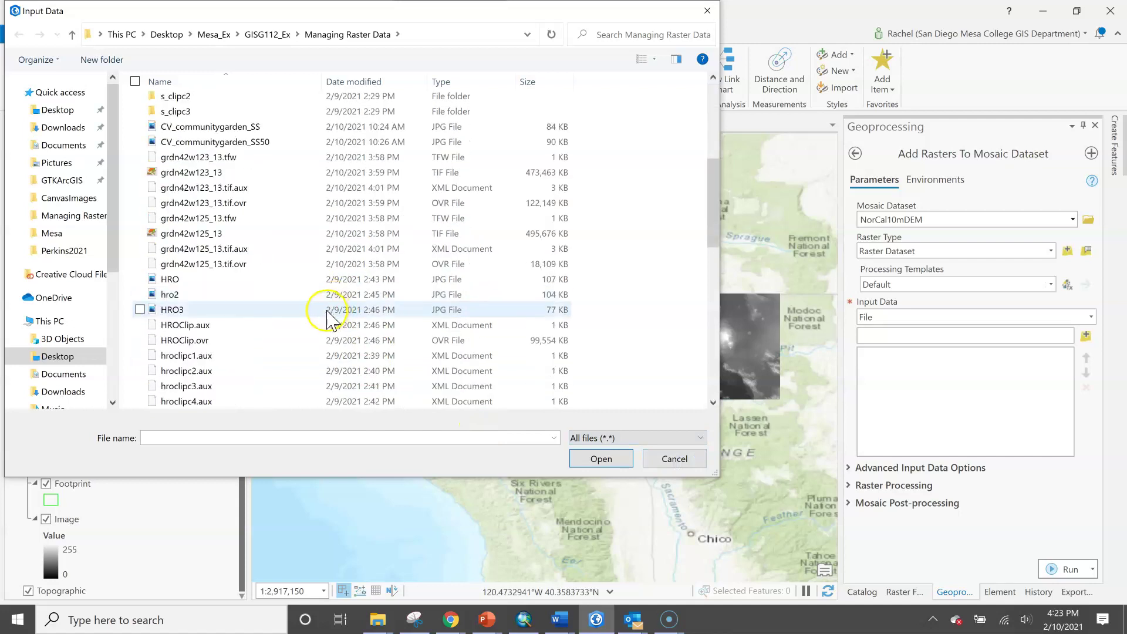
pyautogui.click(214, 235)
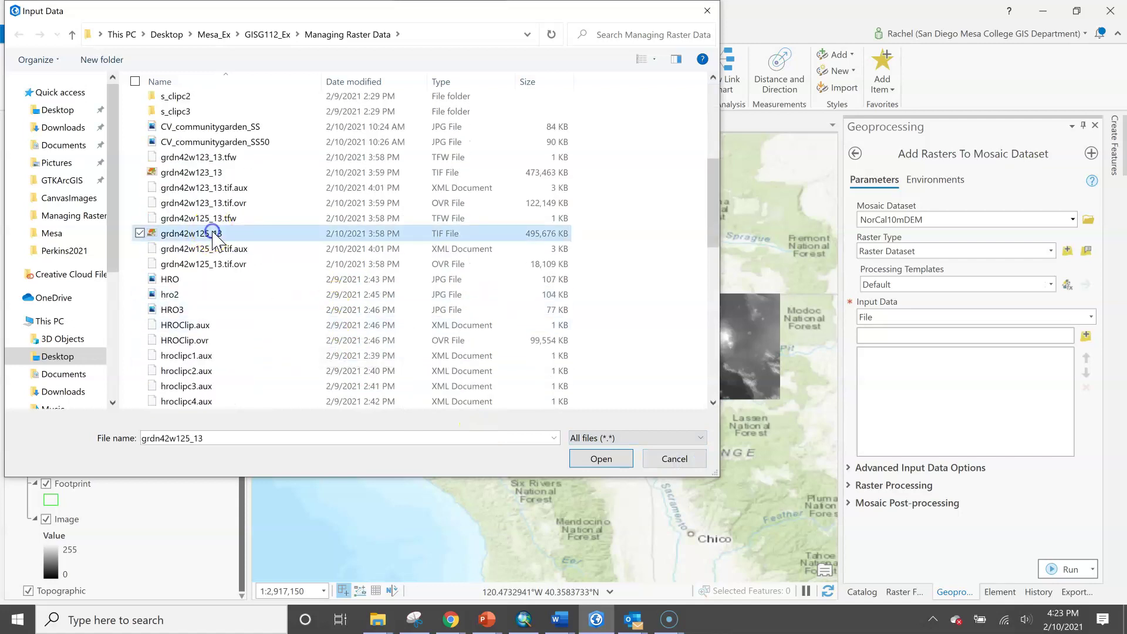
pyautogui.keyDown('shift'); pyautogui.click(220, 176); pyautogui.keyUp('shift')
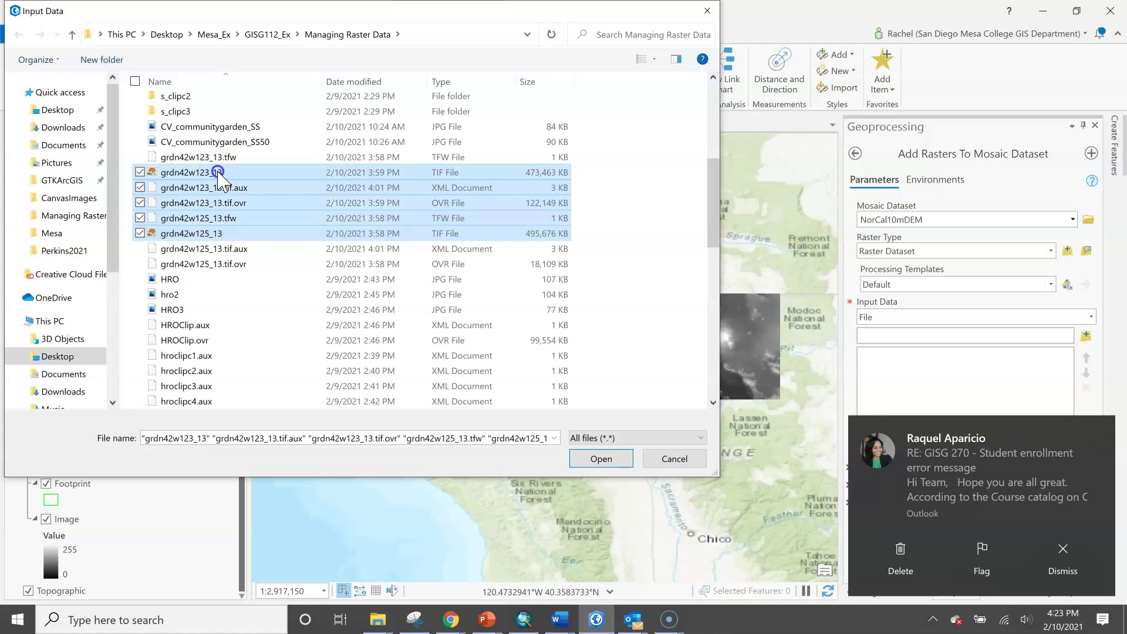
pyautogui.click(1060, 558)
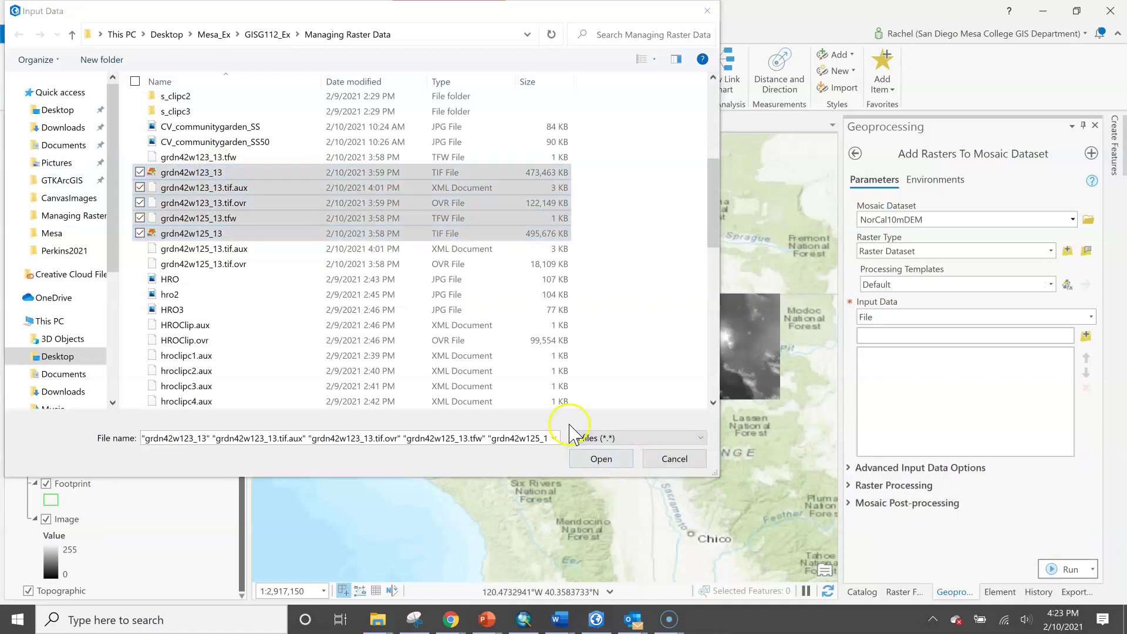
pyautogui.click(209, 175)
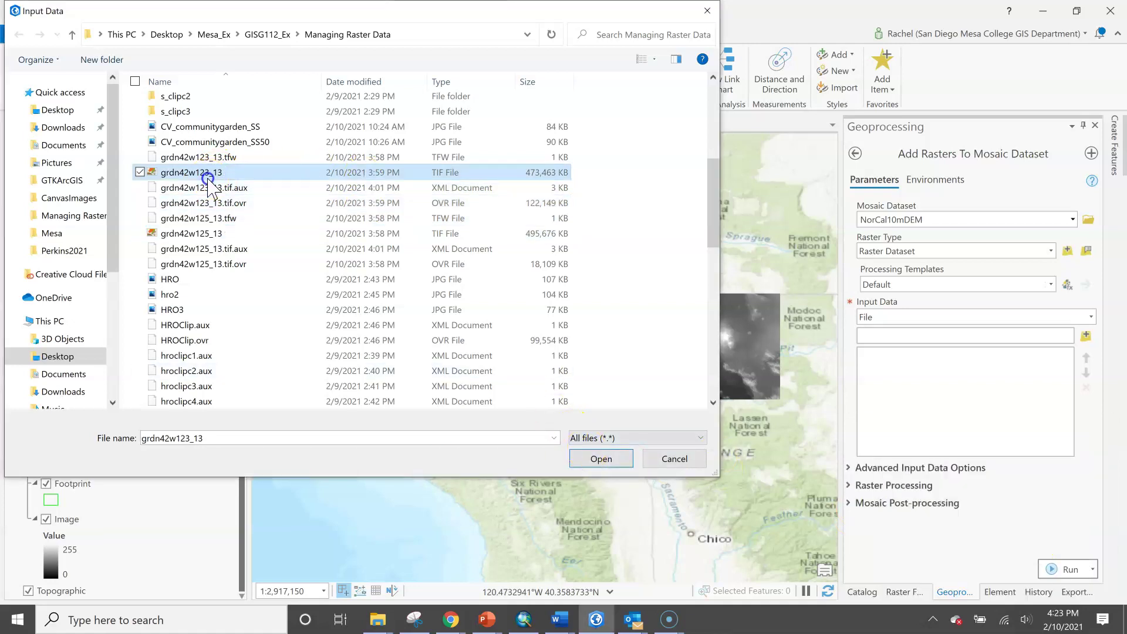
pyautogui.keyDown('ctrl'); pyautogui.click(206, 235); pyautogui.keyUp('ctrl')
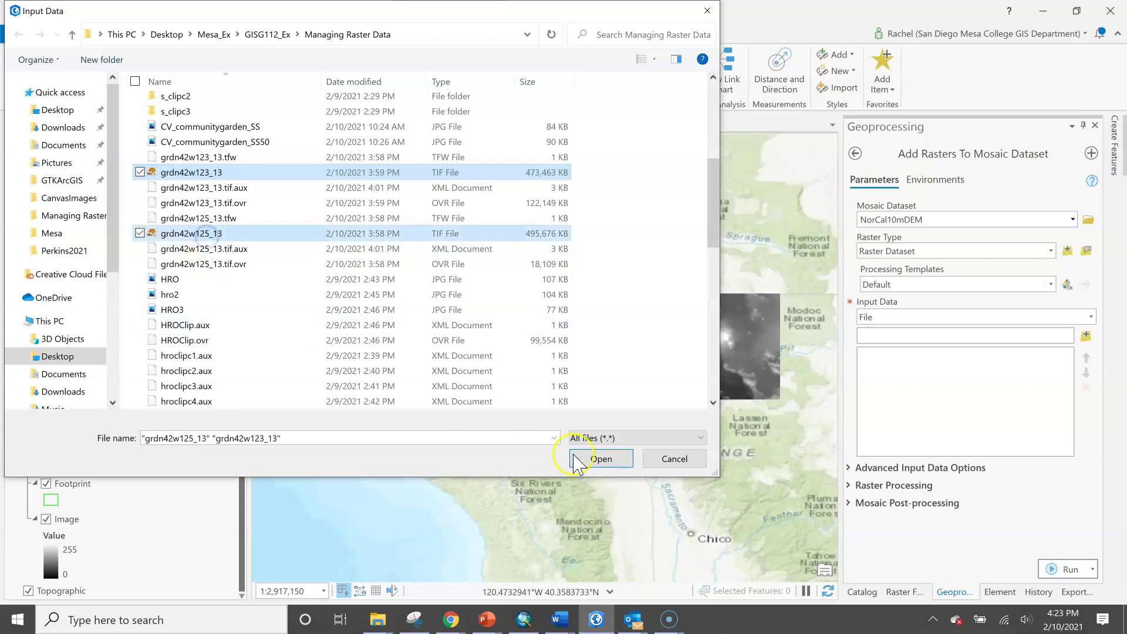
pyautogui.click(602, 460)
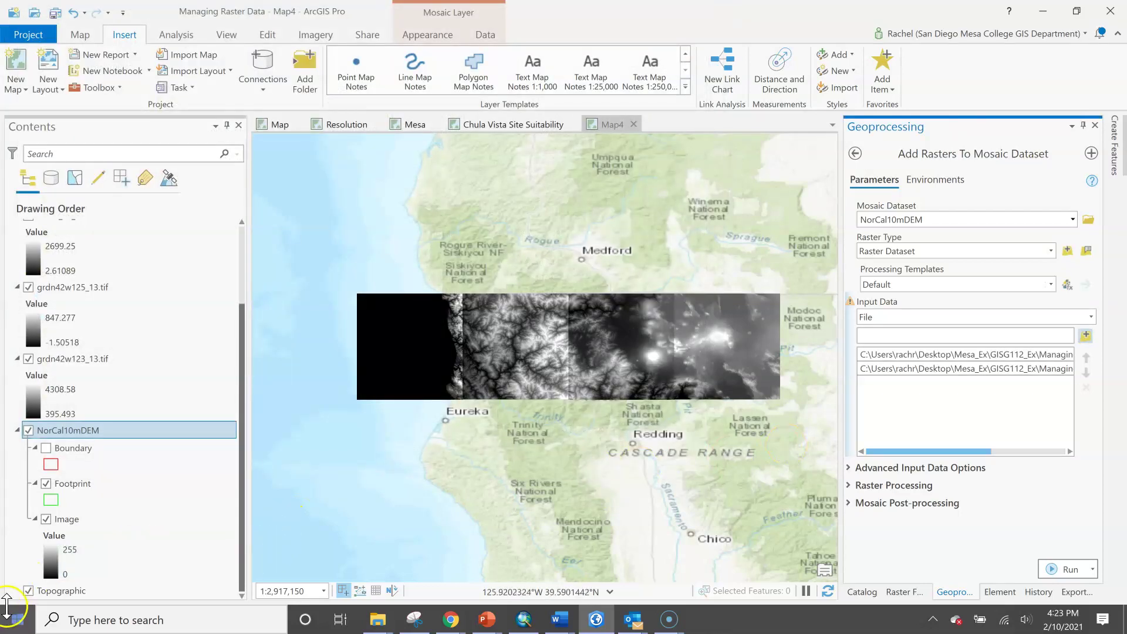
# - Add USGS_13_n42w124.tif and USGS_13_n42w122.tif from the Downloads folder as input data and review the advanced input data options
pyautogui.moveTo(3, 616); pyautogui.dragTo(972, 405)
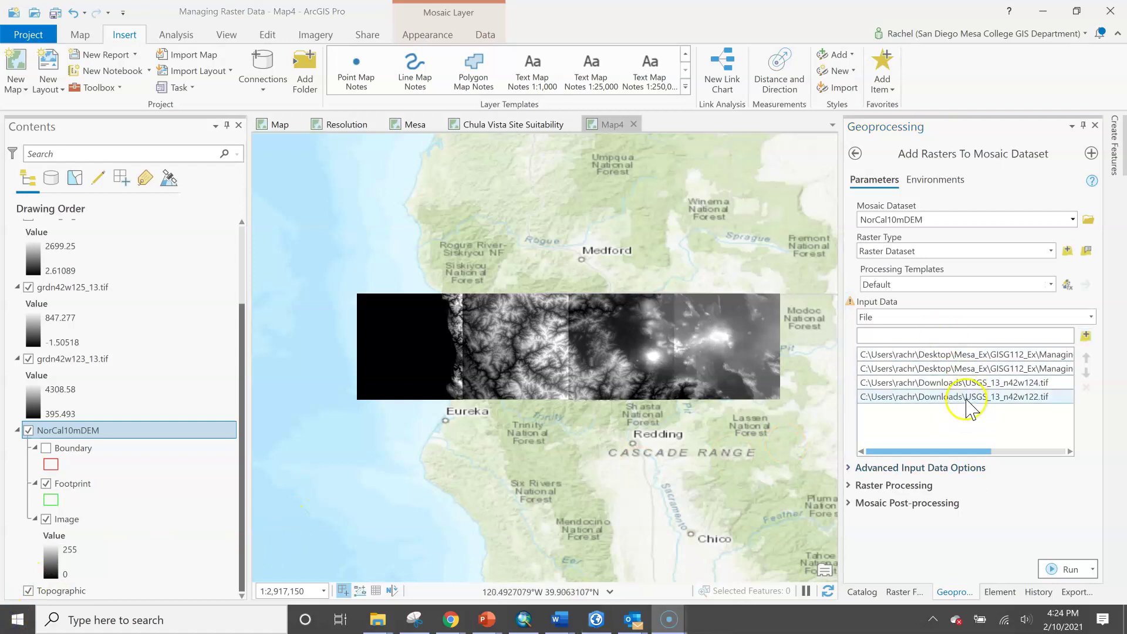
pyautogui.moveTo(850, 303)
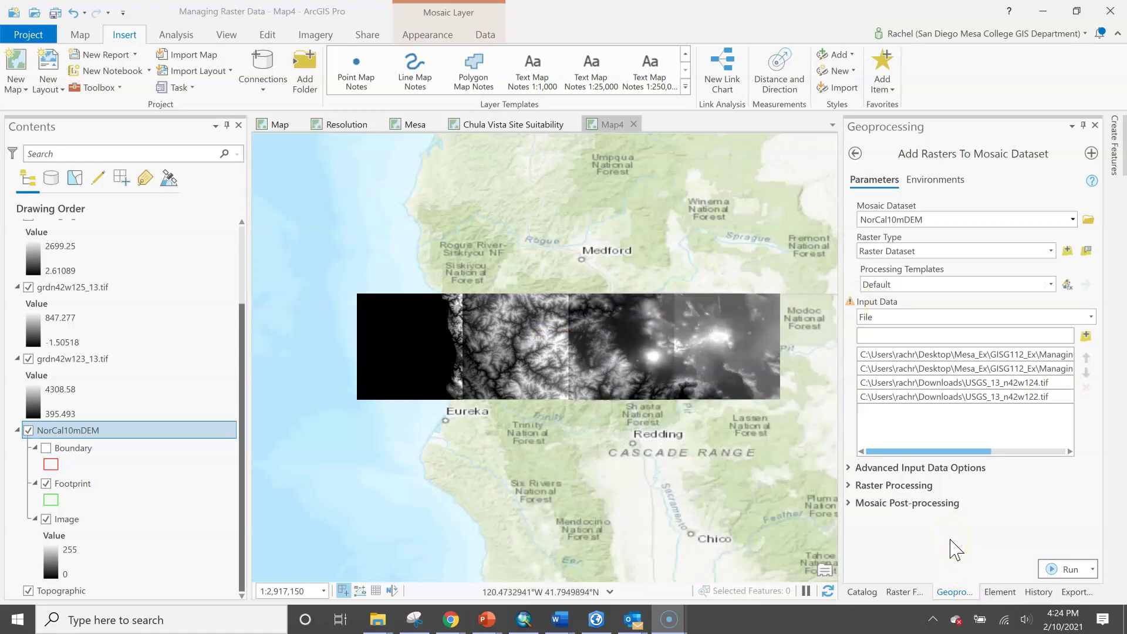
pyautogui.click(849, 468)
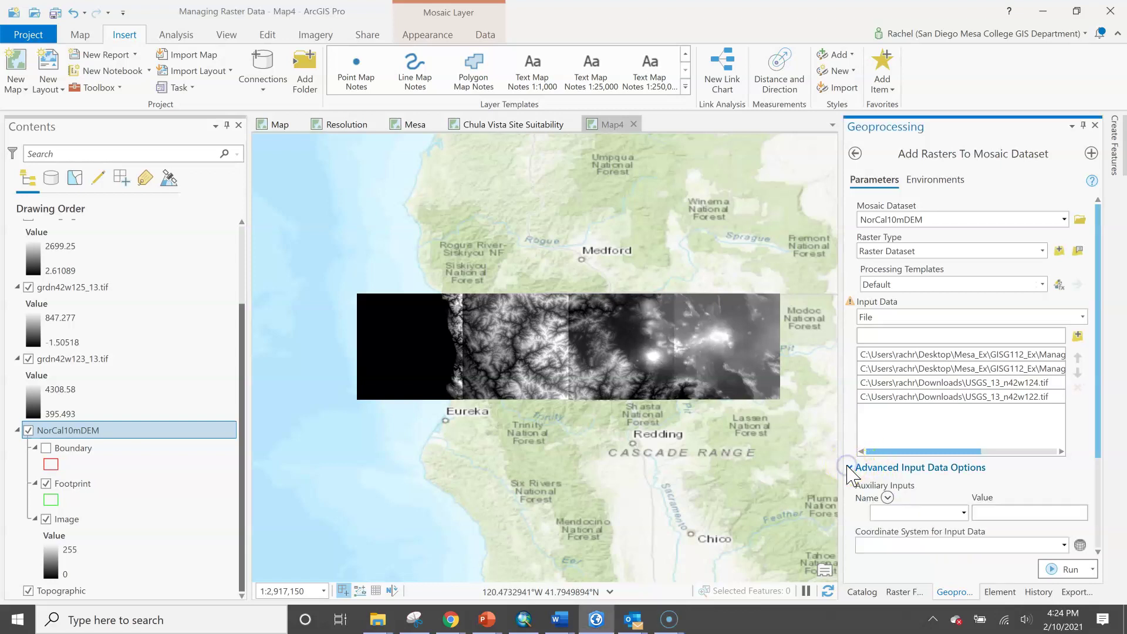
pyautogui.scroll(-2, 849, 470)
pyautogui.scroll(-2, 852, 473)
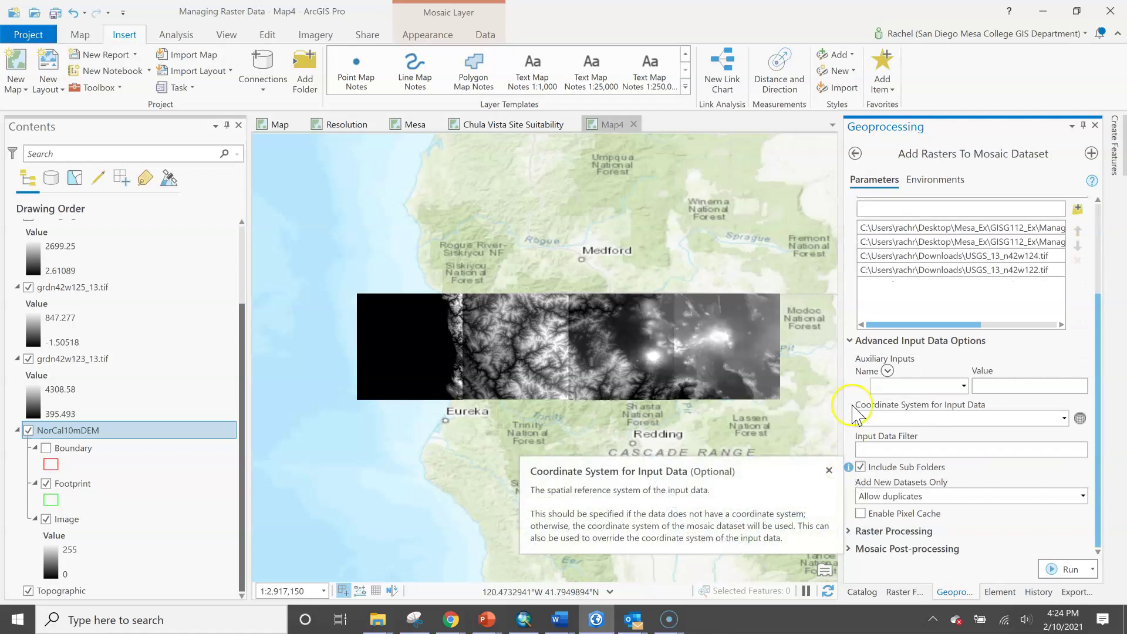
pyautogui.click(850, 342)
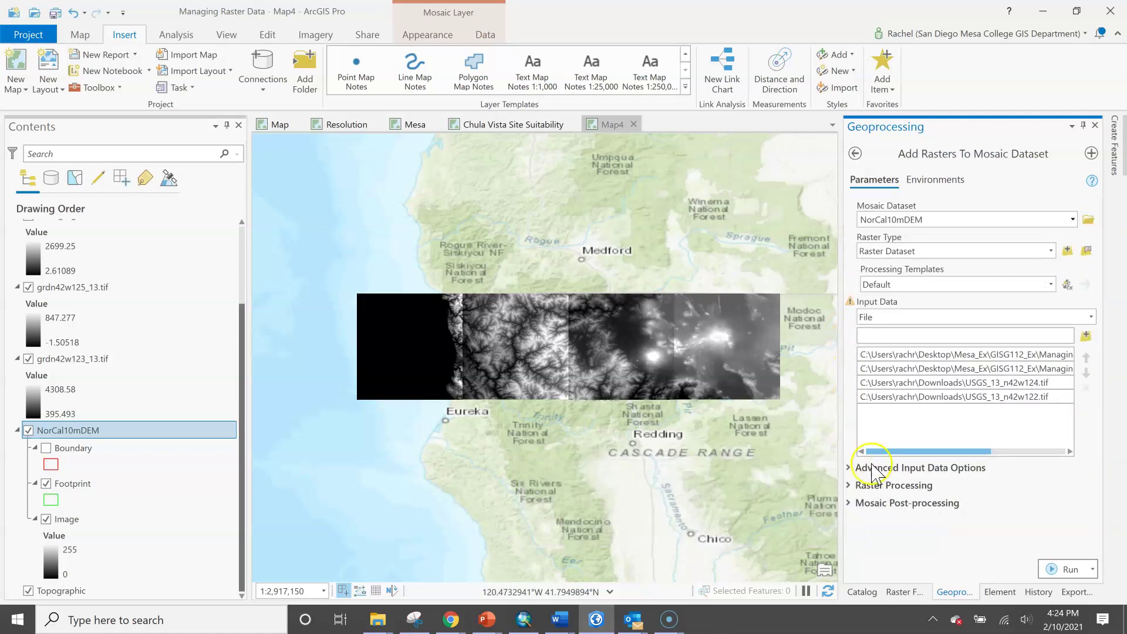
# - Enable Calculate Statistics and Build Raster Pyramids in the raster processing options for the input rasters
pyautogui.click(851, 485)
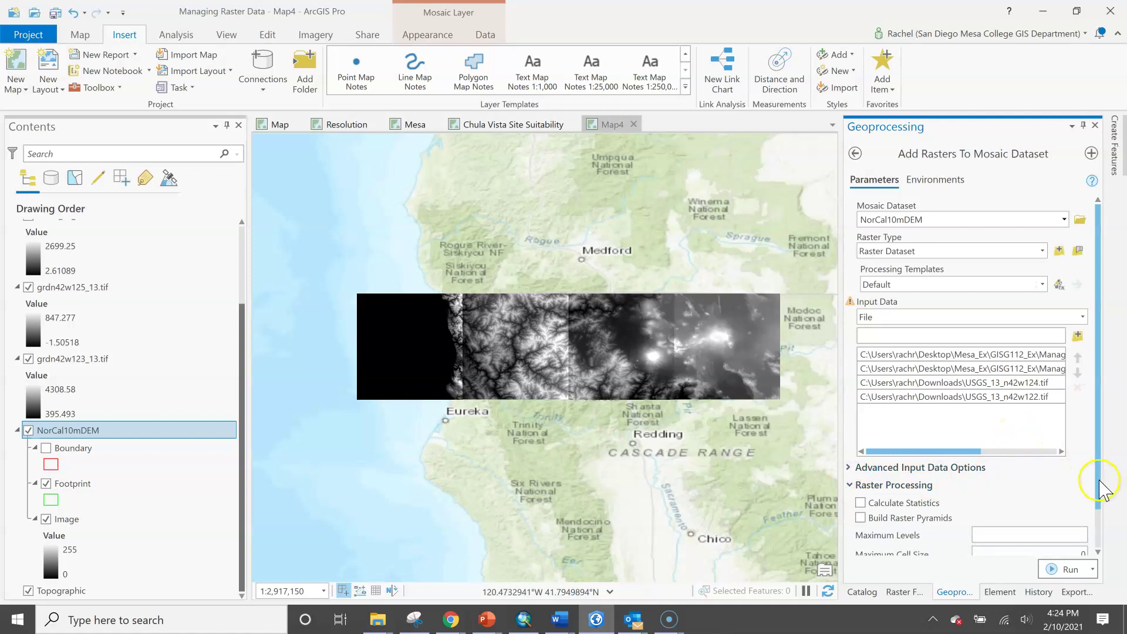
pyautogui.click(1095, 542)
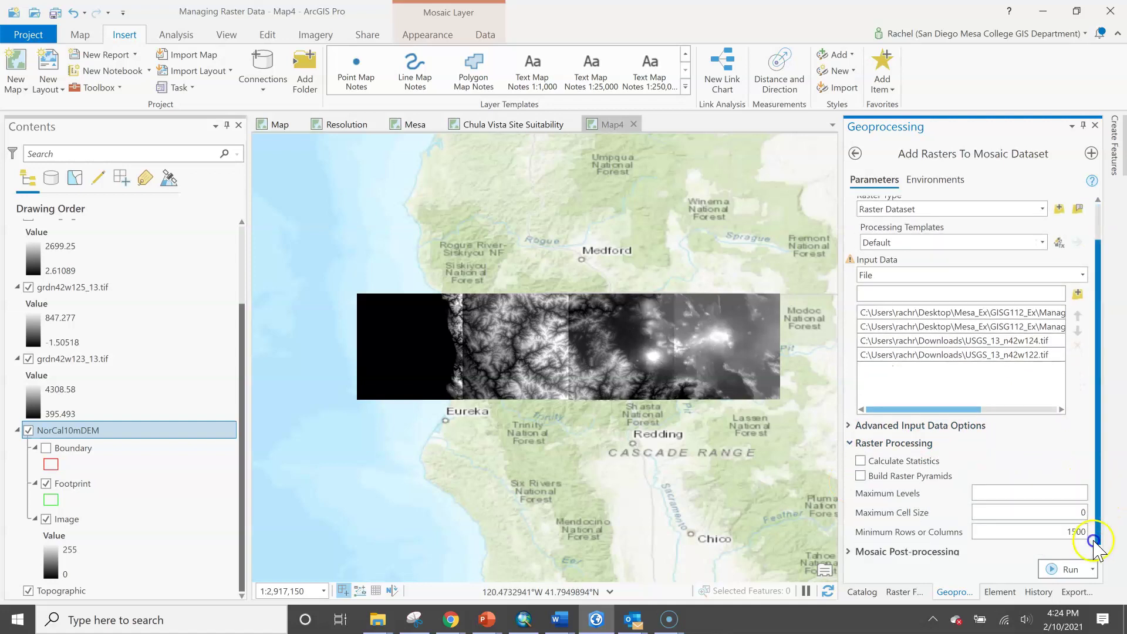
pyautogui.click(861, 475)
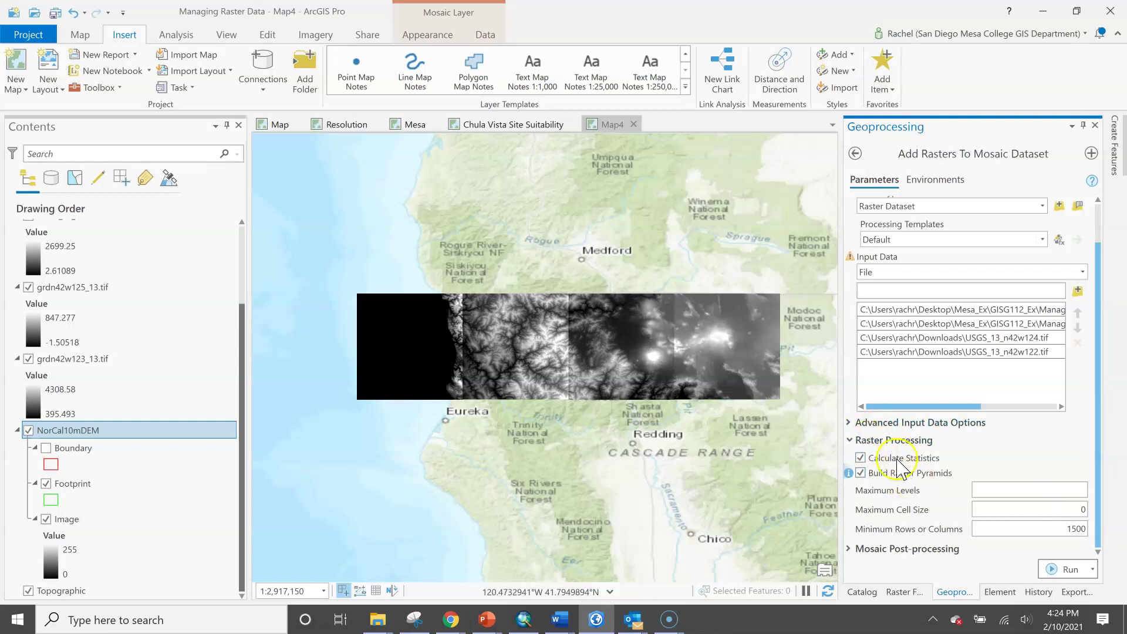
pyautogui.scroll(3, 597, 373)
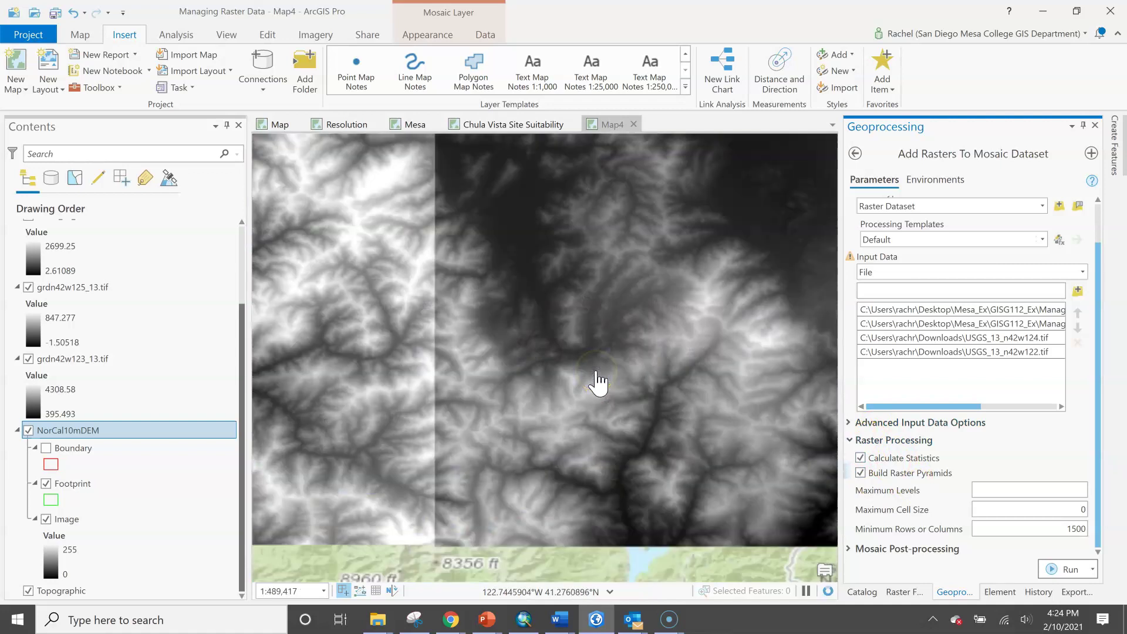
pyautogui.scroll(2, 431, 496)
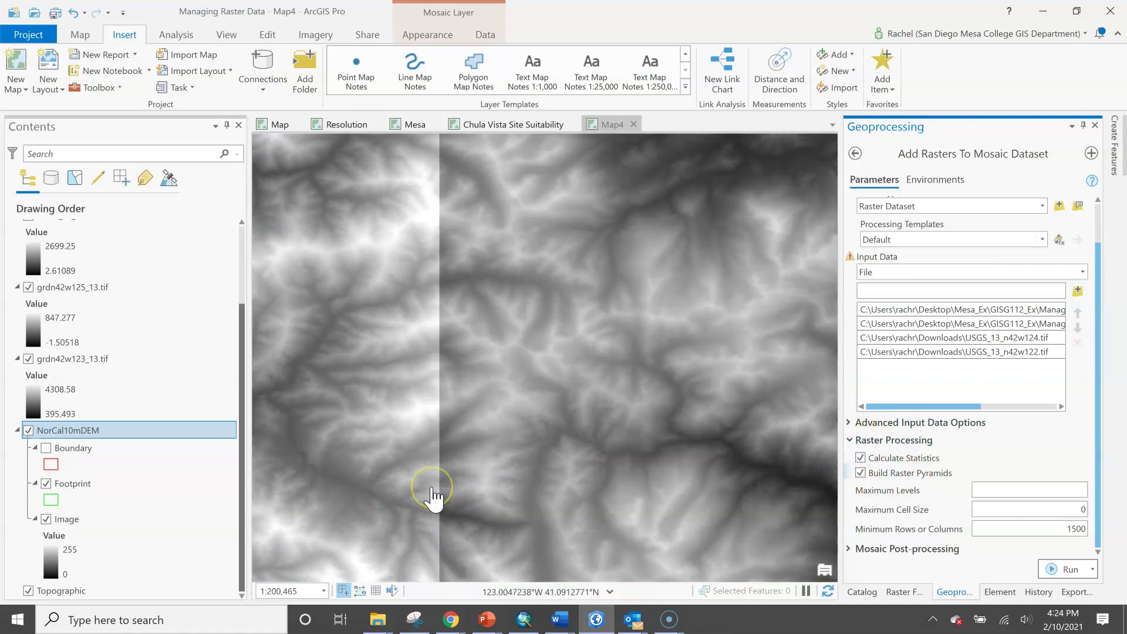
pyautogui.scroll(-3, 525, 424)
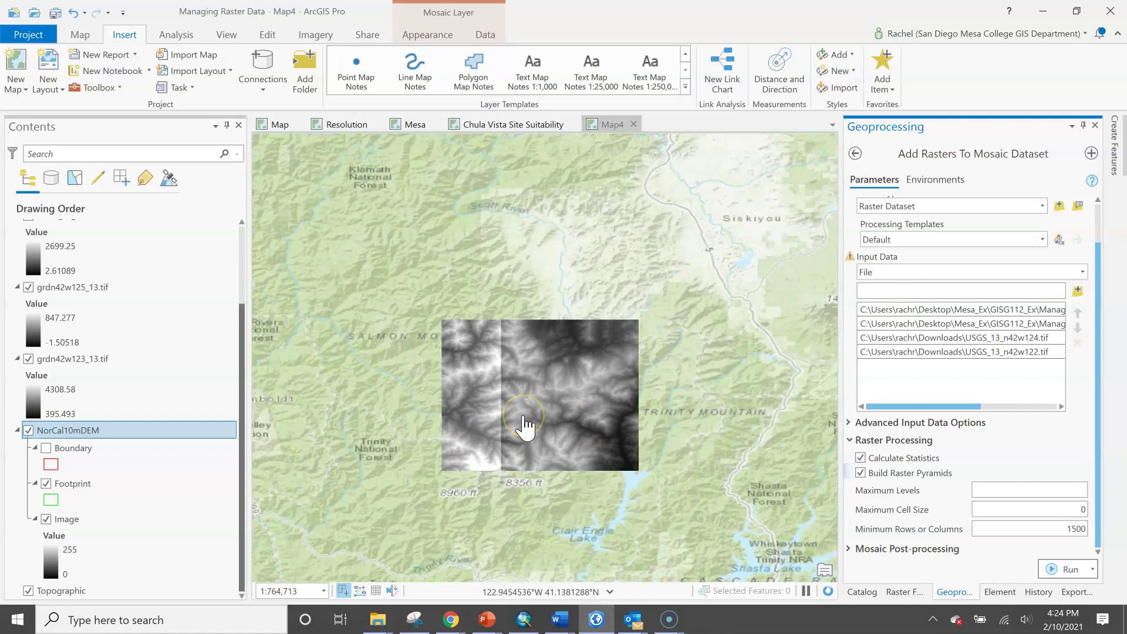
pyautogui.scroll(-3, 591, 438)
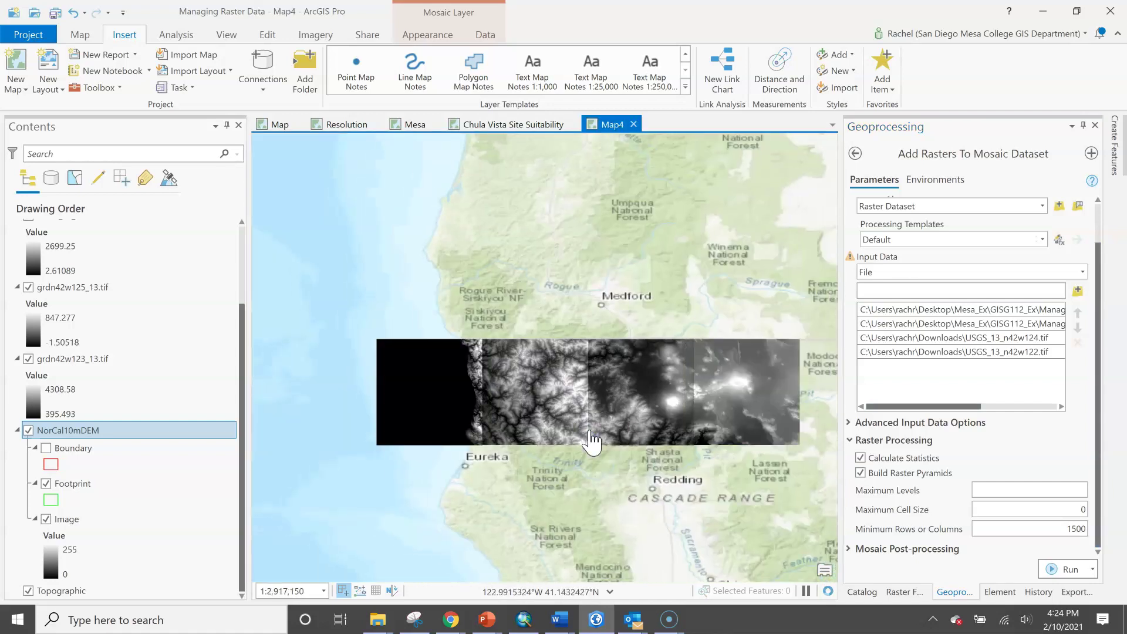
pyautogui.click(861, 458)
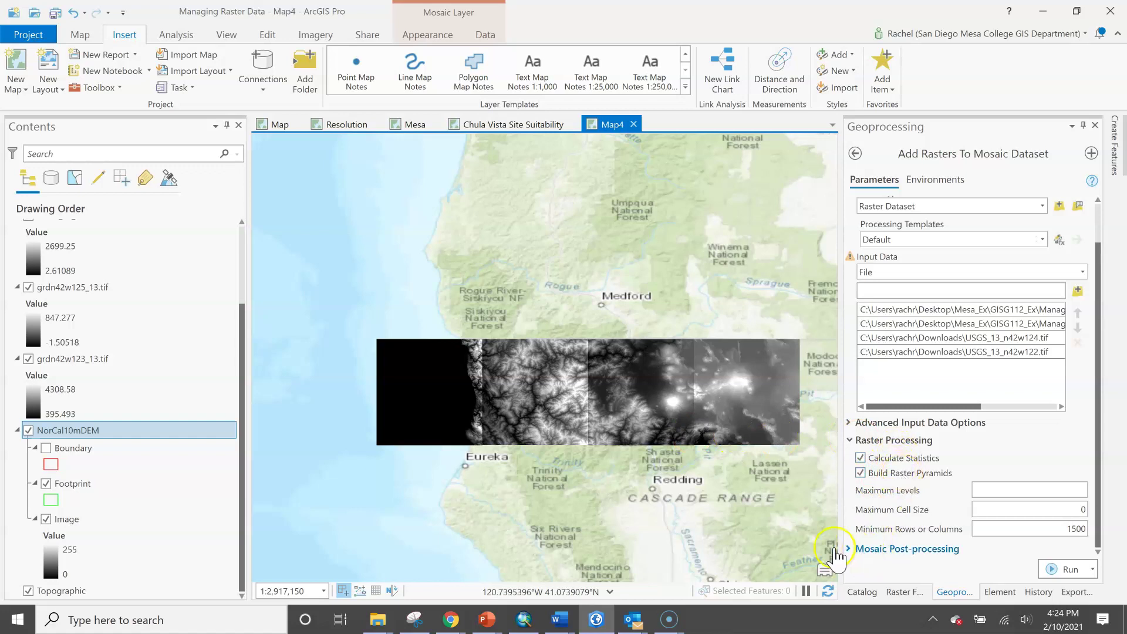
# - Enable Update Overviews in the mosaic post-processing options
pyautogui.click(853, 550)
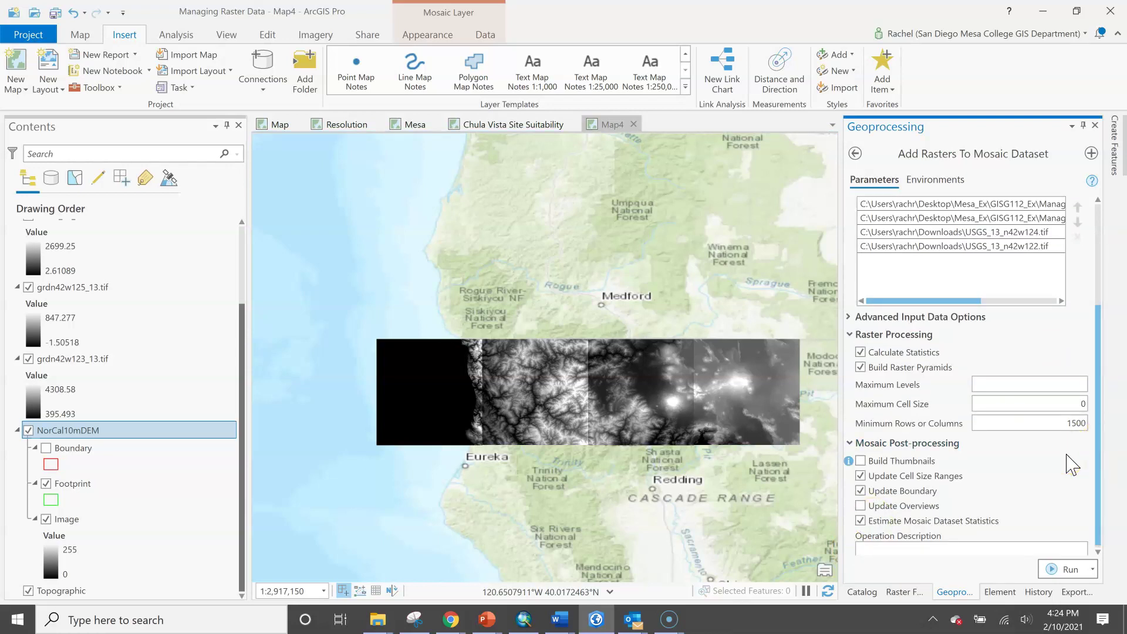
pyautogui.scroll(-1, 1070, 462)
pyautogui.click(850, 509)
pyautogui.moveTo(851, 505)
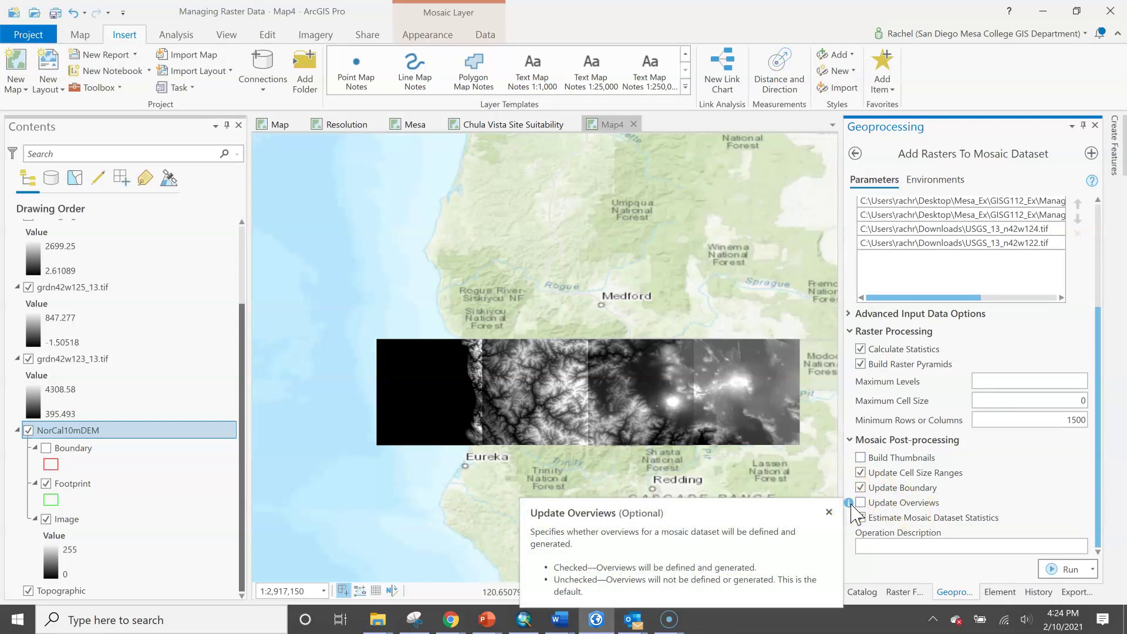
pyautogui.click(859, 503)
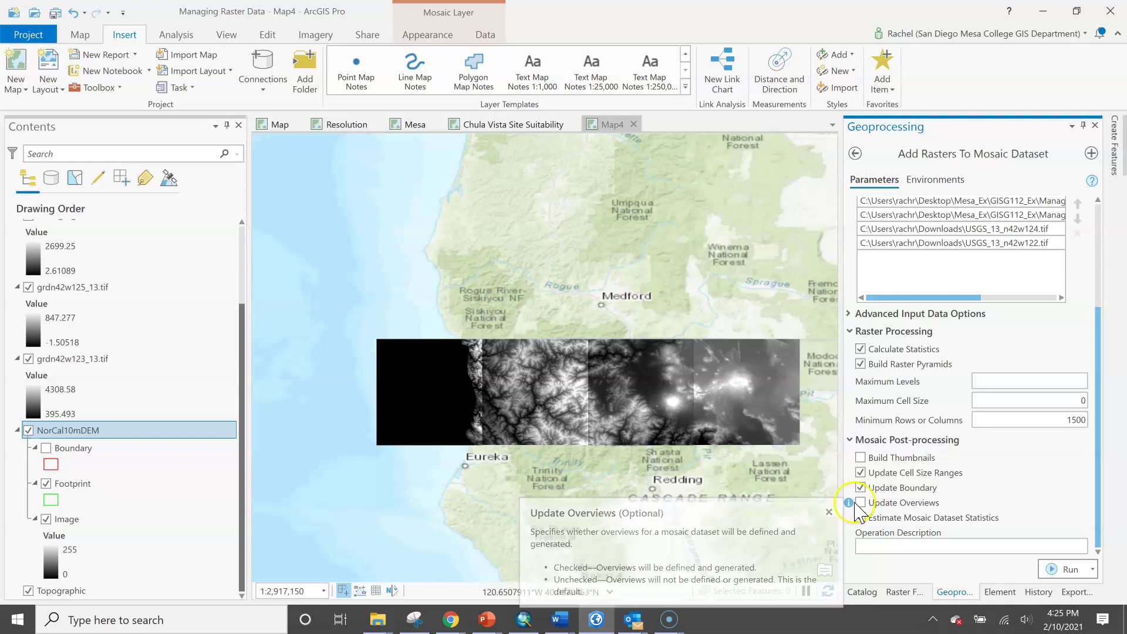
pyautogui.scroll(1, 1028, 467)
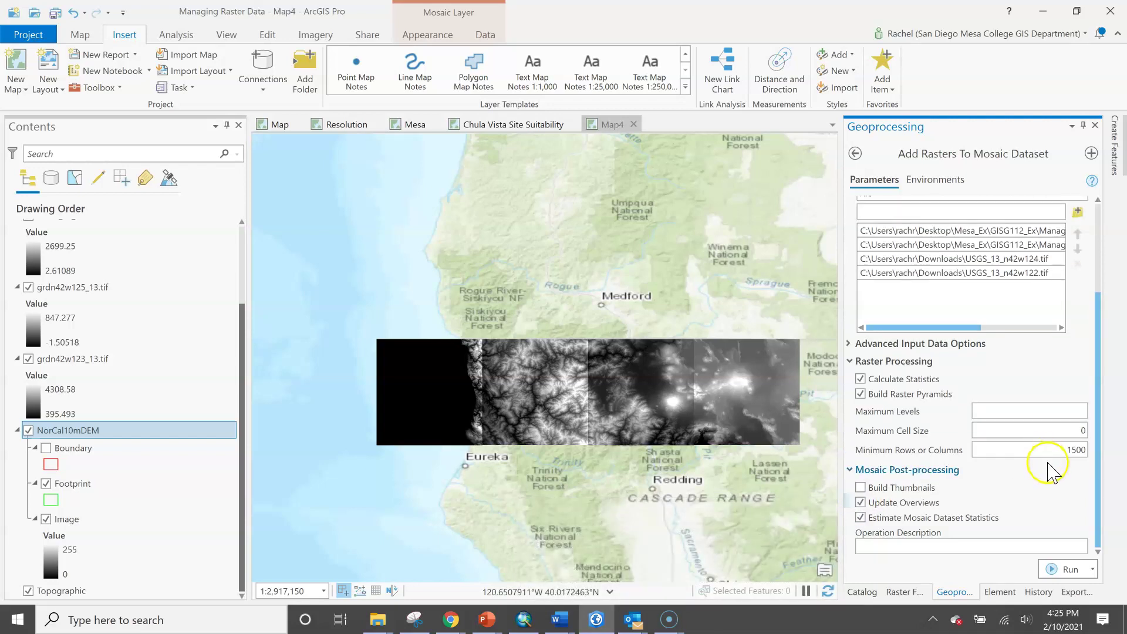
pyautogui.click(861, 503)
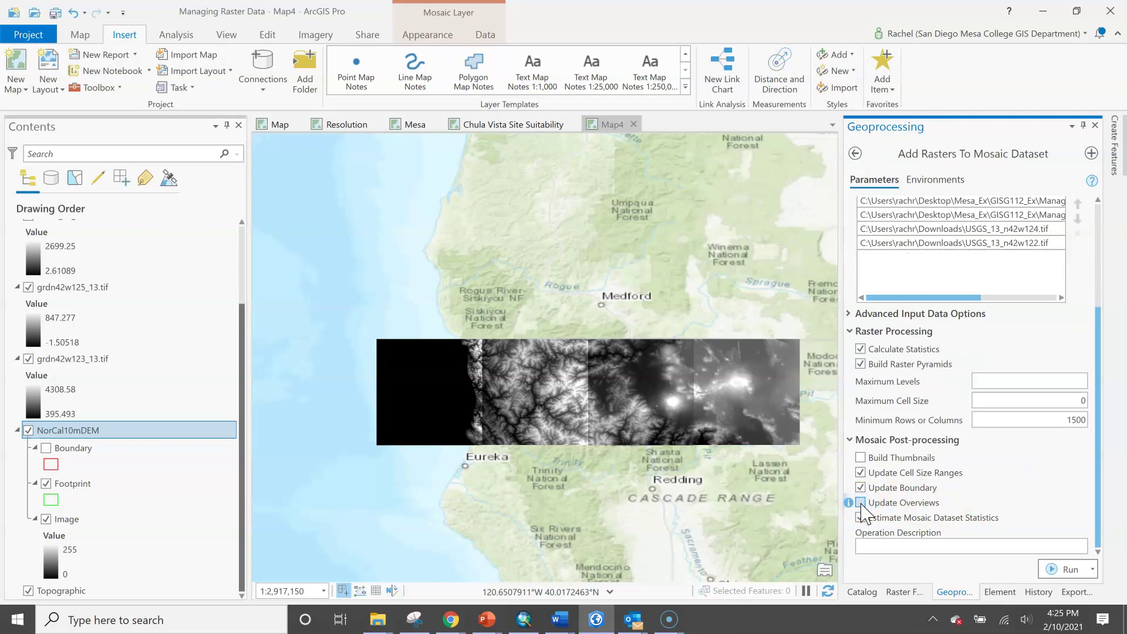
pyautogui.click(861, 504)
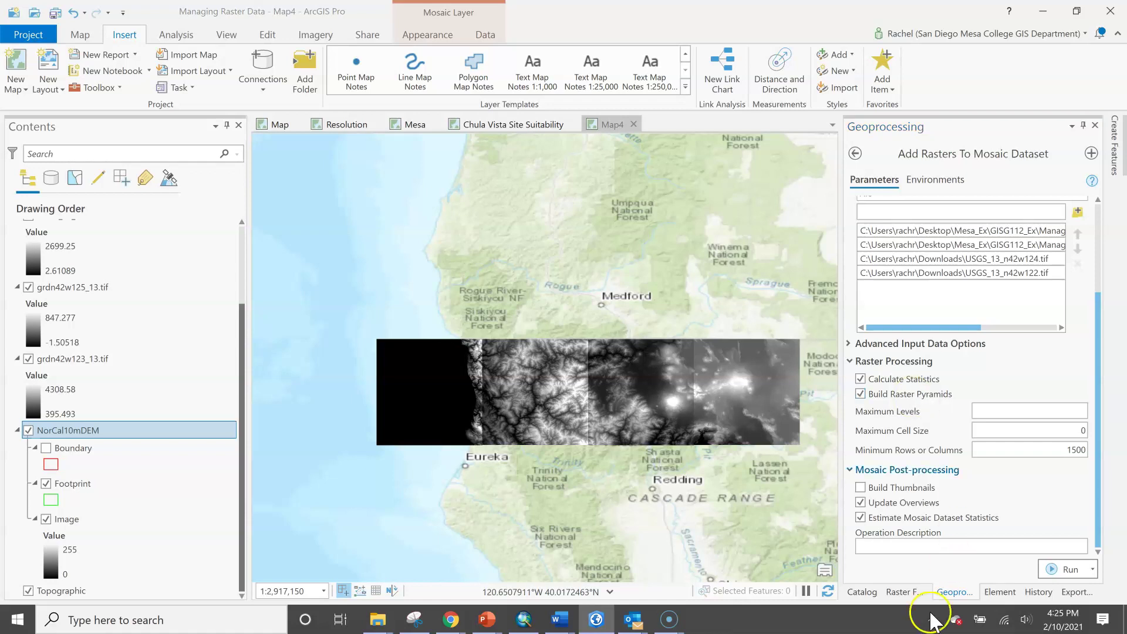
# - Dismiss the antivirus notification and run Add Rasters To Mosaic Dataset
pyautogui.click(1065, 573)
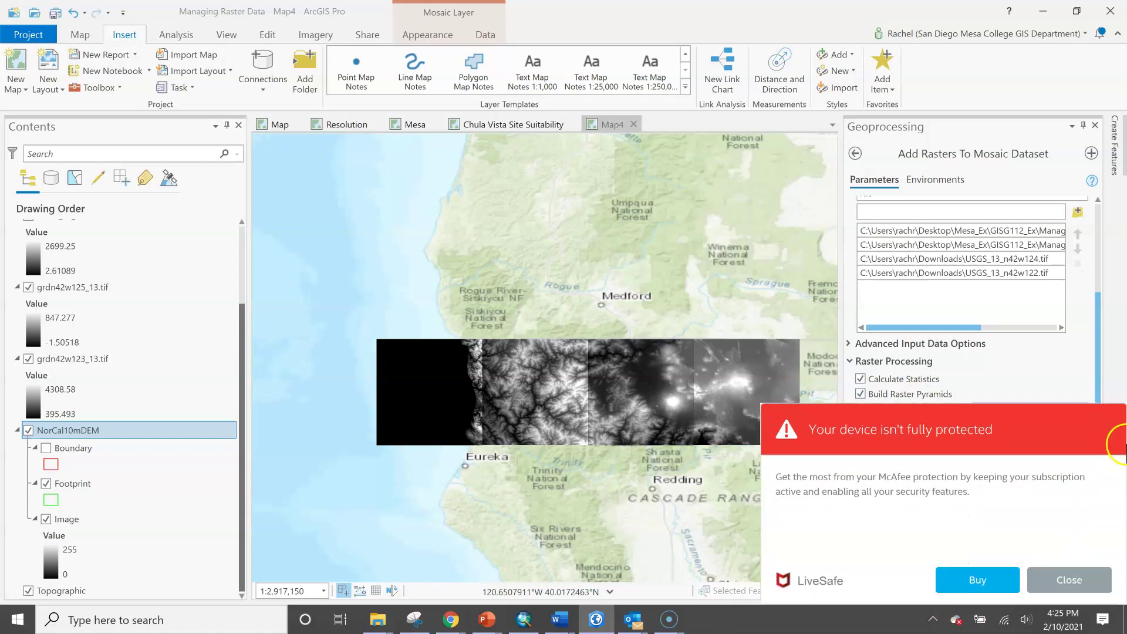
pyautogui.click(1066, 582)
pyautogui.click(1064, 590)
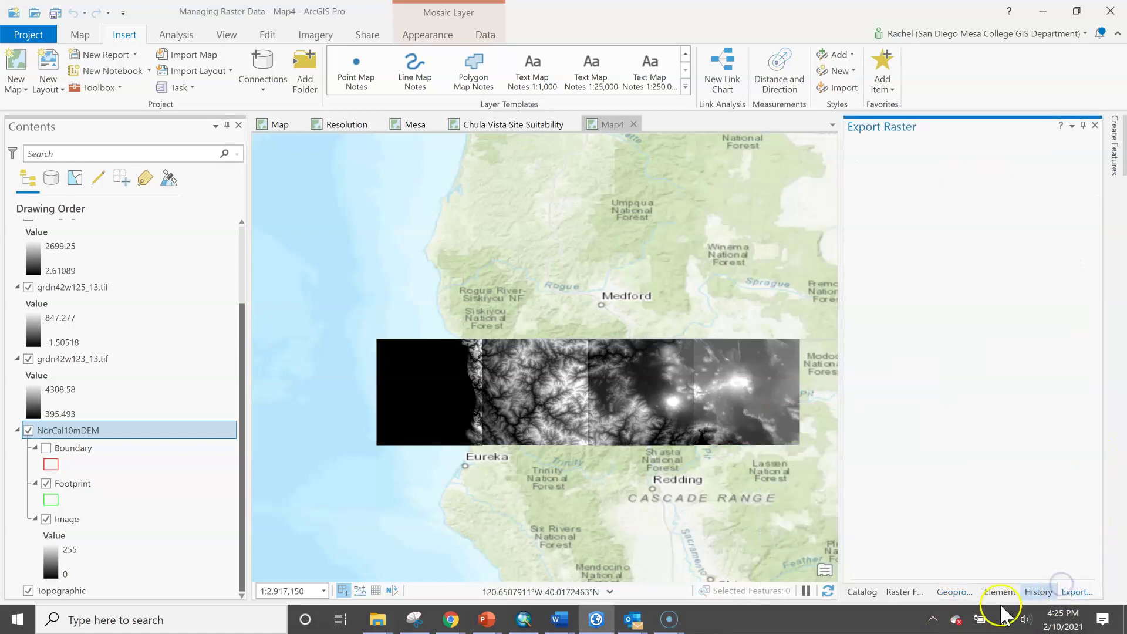
pyautogui.click(946, 593)
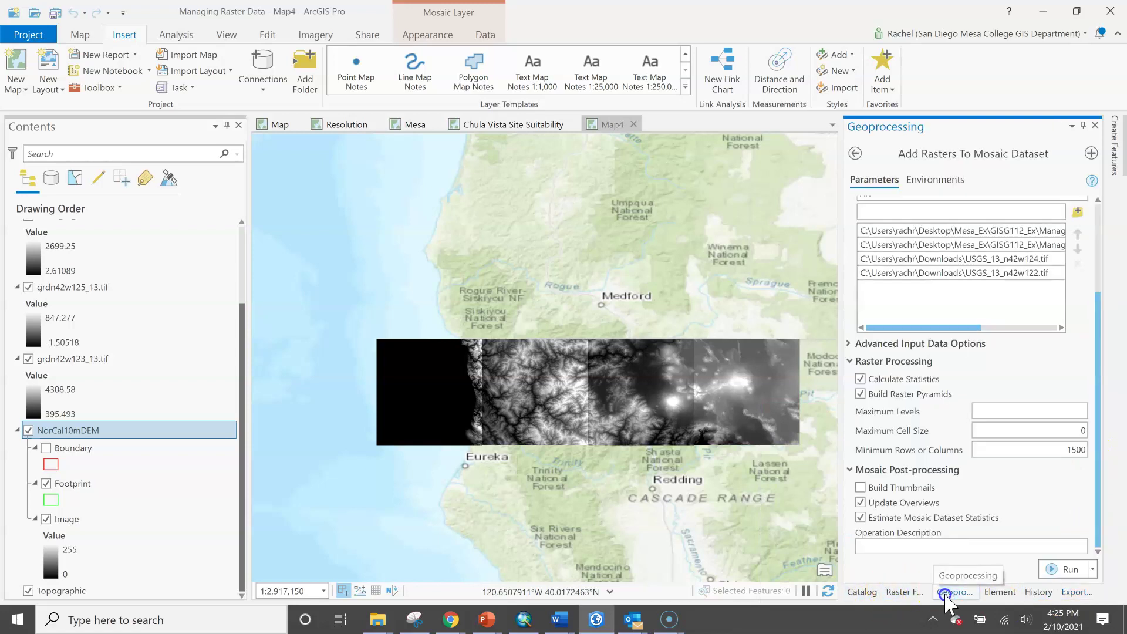
pyautogui.click(1064, 570)
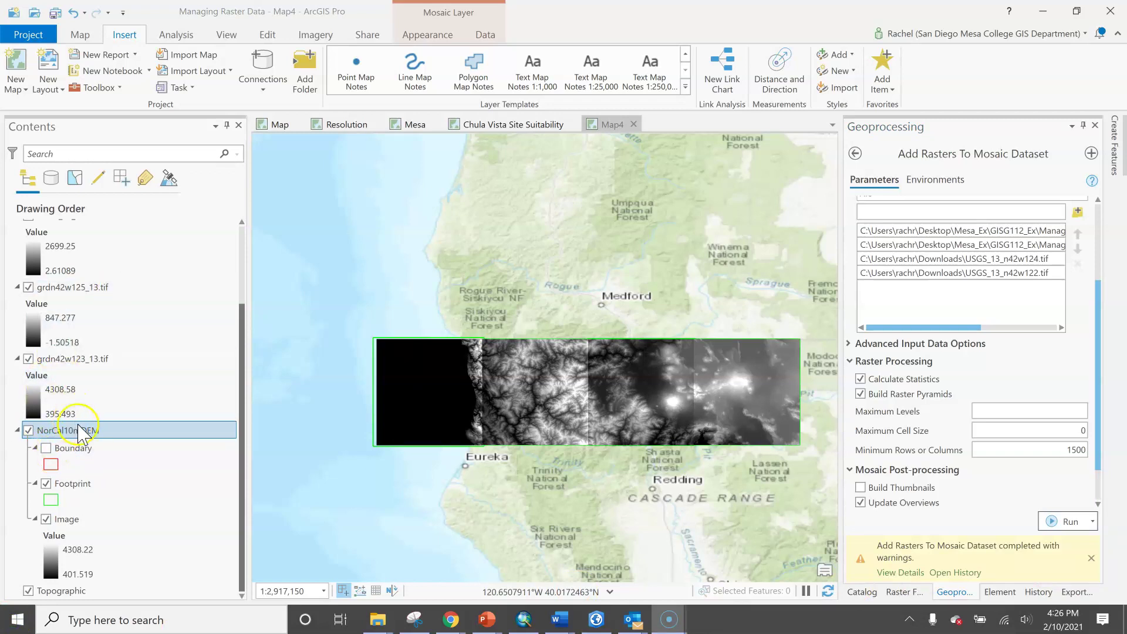
# - Turn off the four source layers grdn42w123_13.tif, grdn42w125_13.tif, USGS_13_n42w124.tif and USGS_13_n42w122.tif, leaving the NorCal10mDEM mosaic on
pyautogui.click(29, 359)
pyautogui.click(35, 287)
pyautogui.scroll(1, 31, 293)
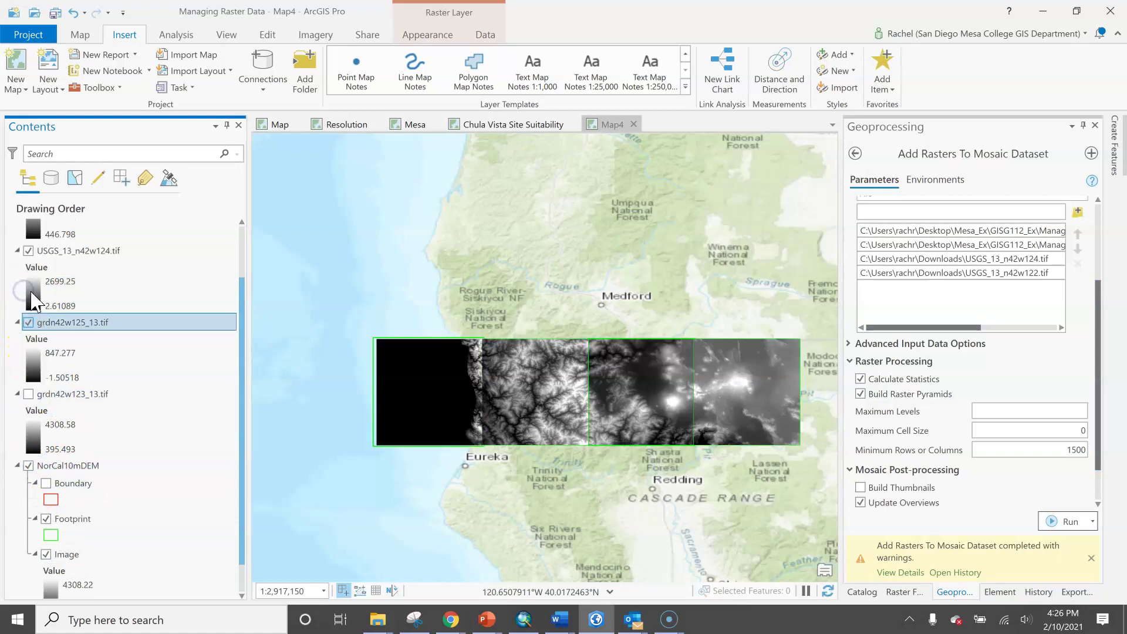
pyautogui.scroll(2, 29, 352)
pyautogui.click(28, 390)
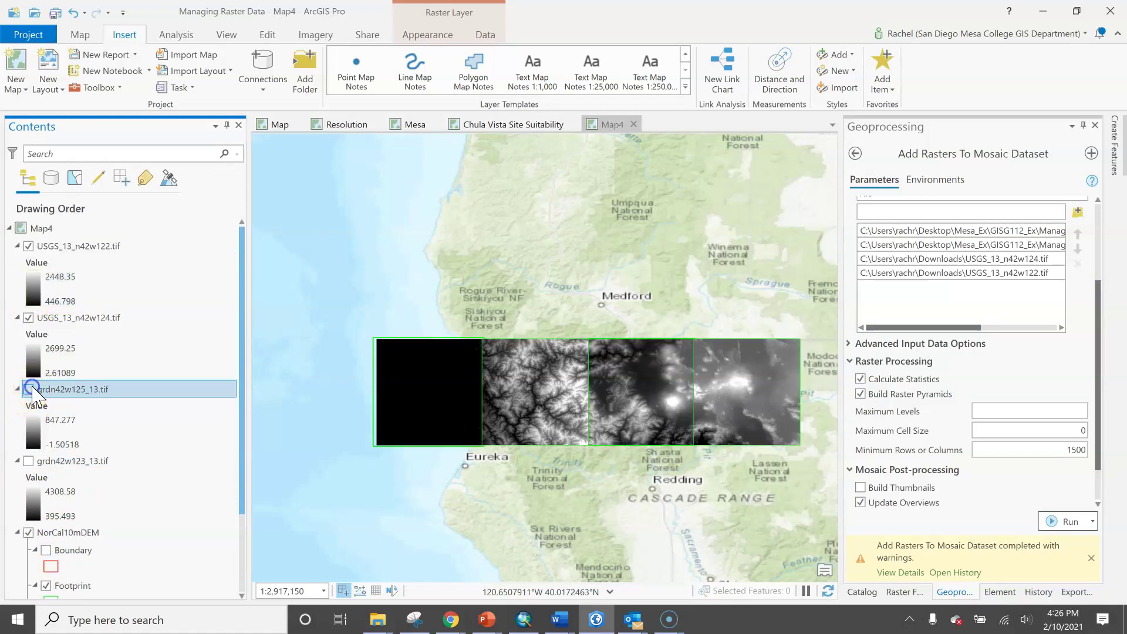
pyautogui.click(28, 318)
pyautogui.click(29, 247)
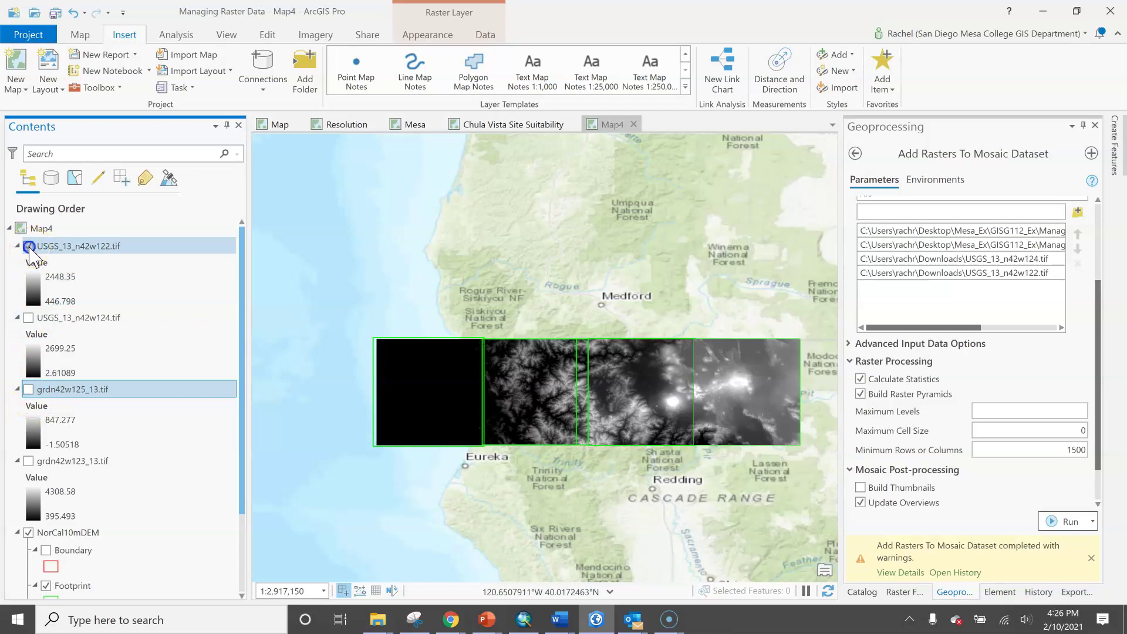
# - Collapse the legends of the four source TIF layers in the layer list
pyautogui.click(17, 246)
pyautogui.click(18, 261)
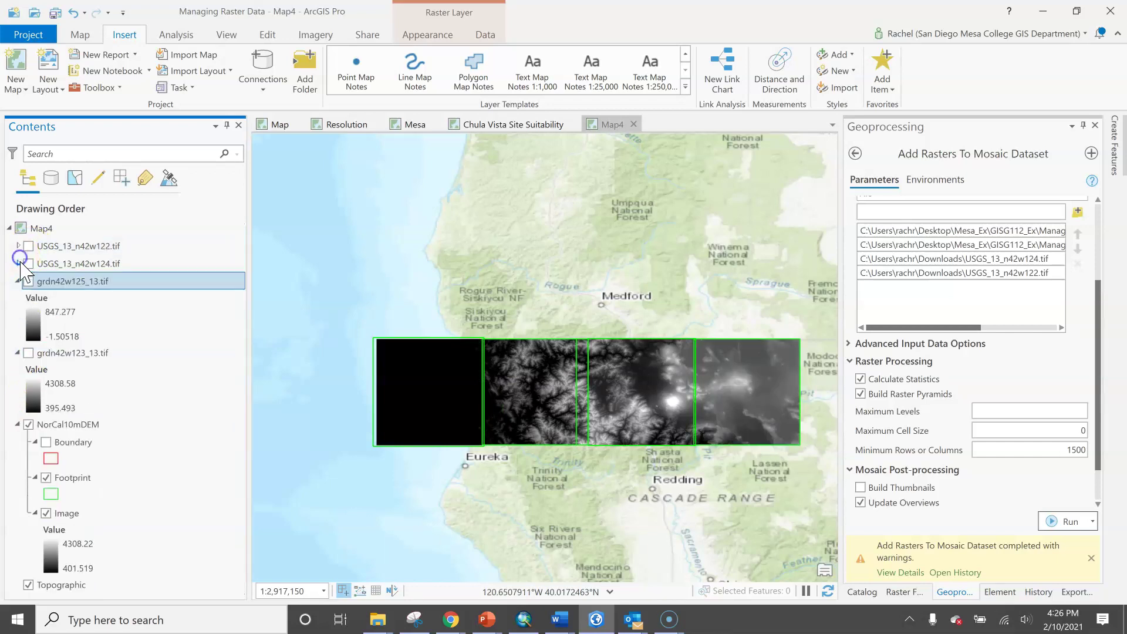
pyautogui.click(18, 281)
pyautogui.click(18, 298)
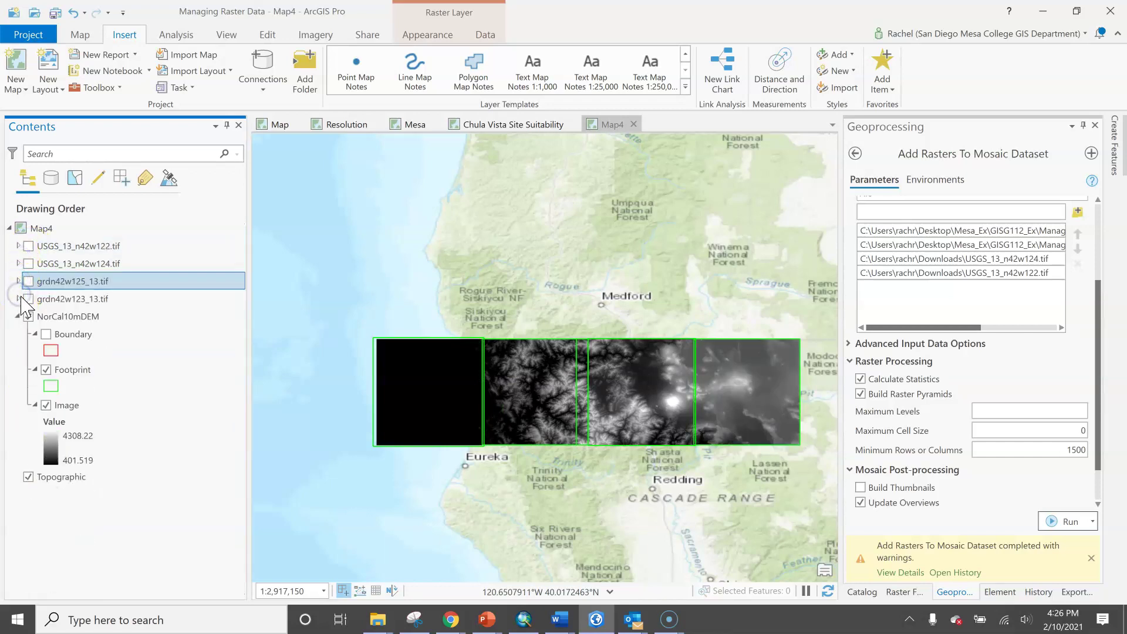
pyautogui.click(82, 450)
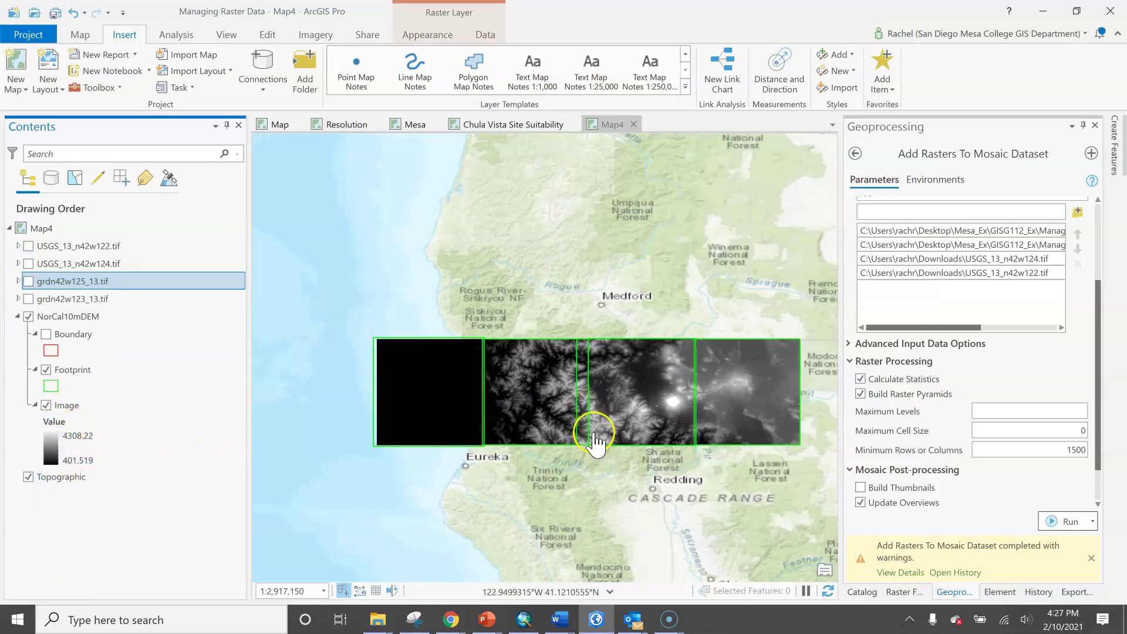
# - Turn off the Footprint sublayer of NorCal10mDEM and inspect the mosaic image for seams between the adjoining rasters
pyautogui.scroll(3, 596, 446)
pyautogui.scroll(-1, 402, 407)
pyautogui.scroll(3, 403, 408)
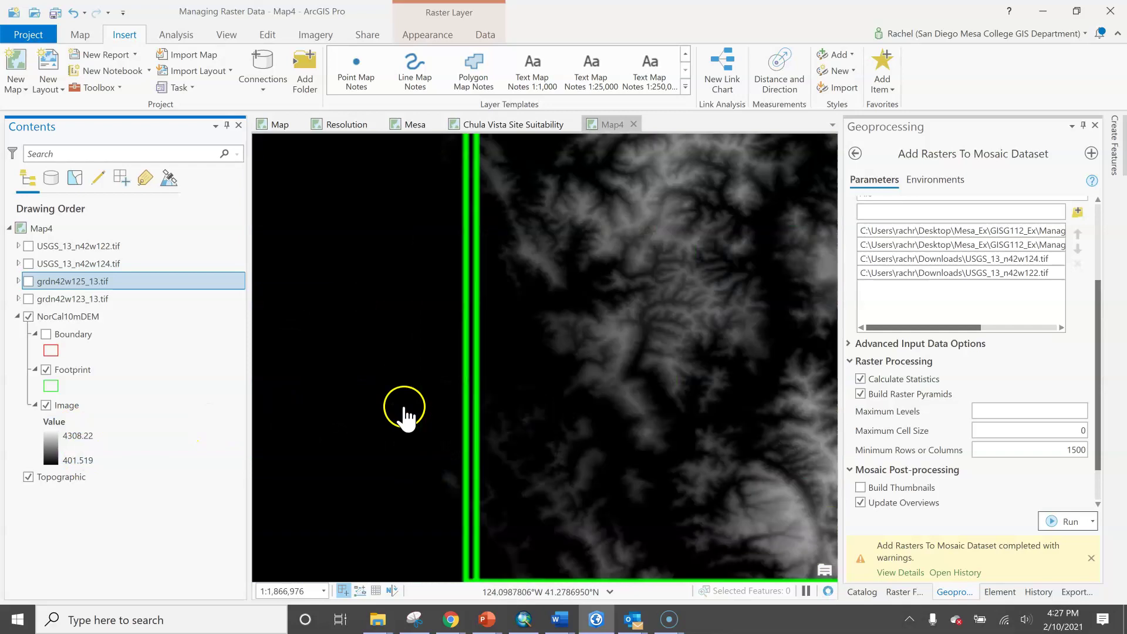
pyautogui.scroll(-4, 403, 408)
pyautogui.click(57, 370)
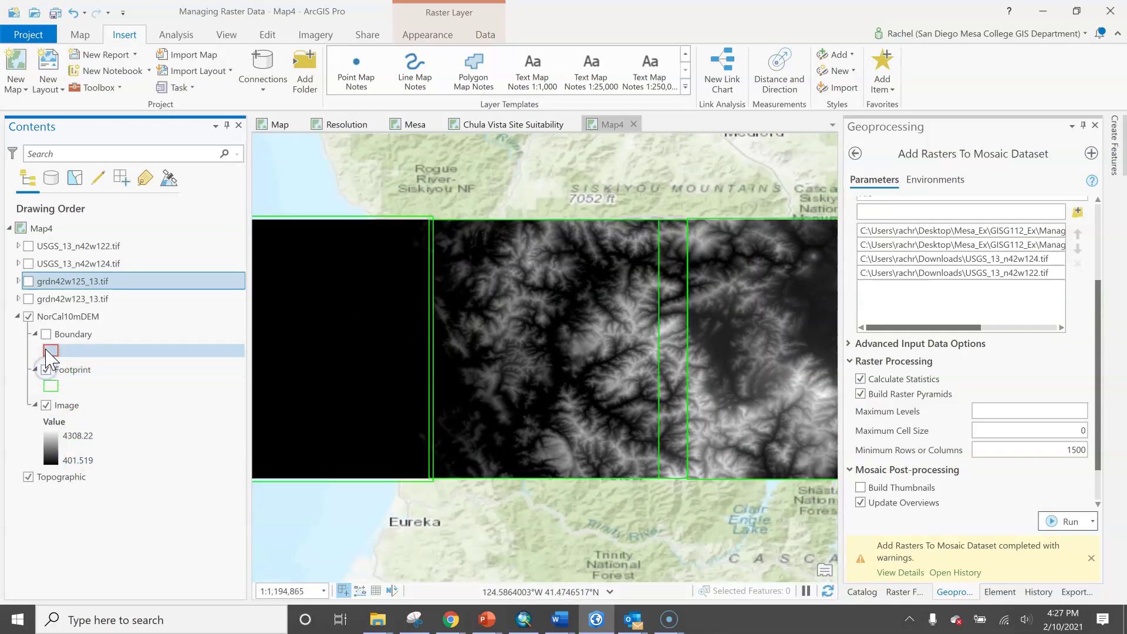
pyautogui.click(46, 369)
pyautogui.click(46, 369)
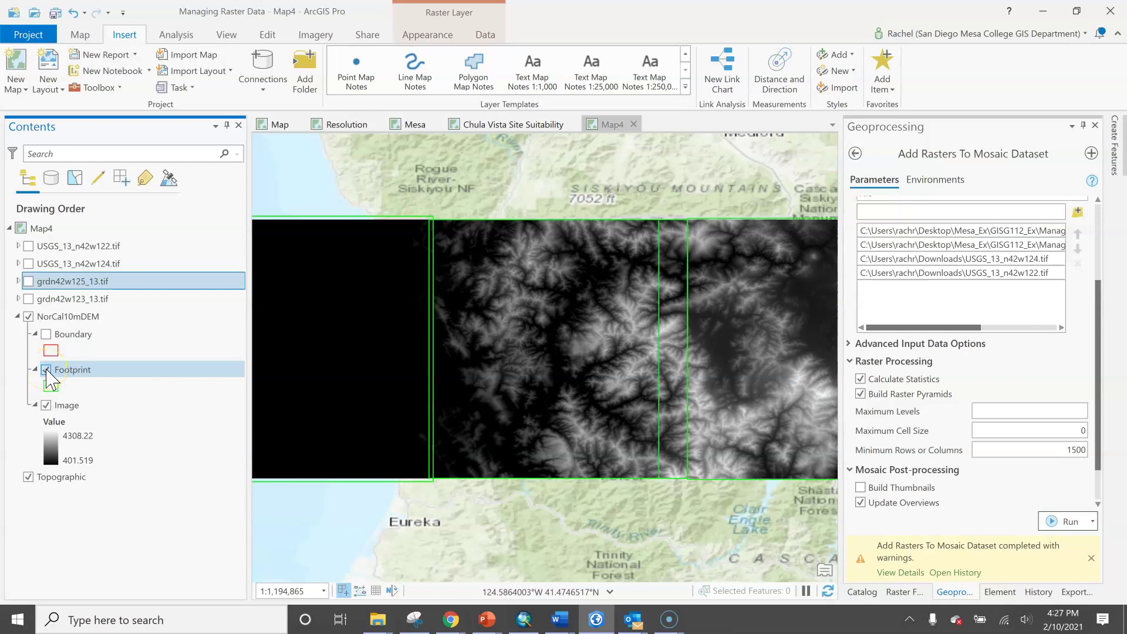
pyautogui.click(47, 369)
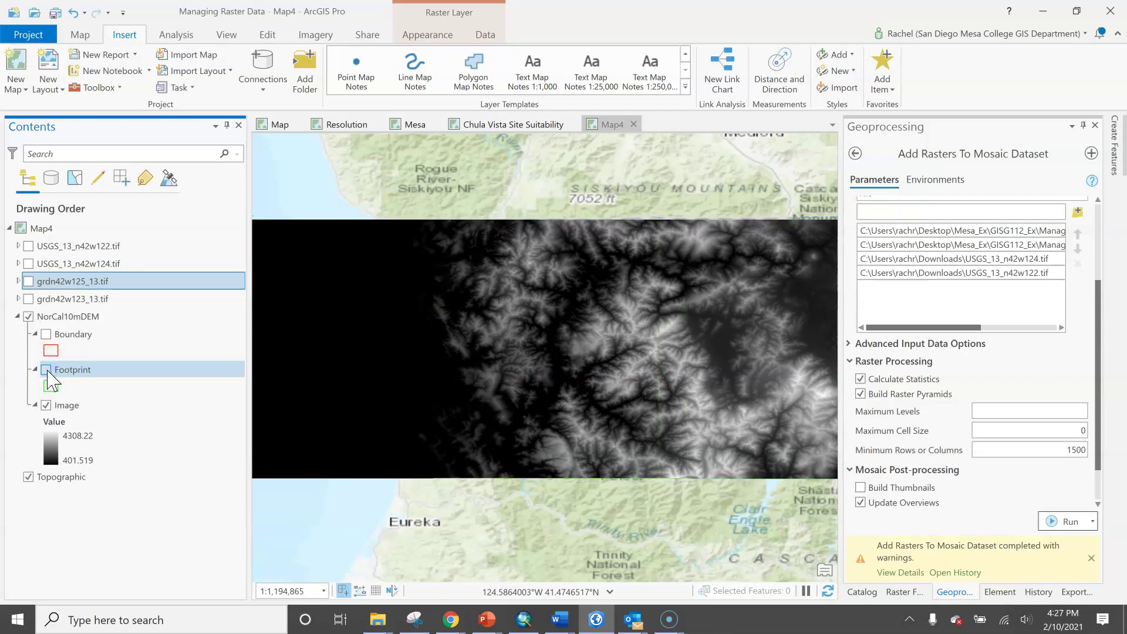
pyautogui.doubleClick(609, 369)
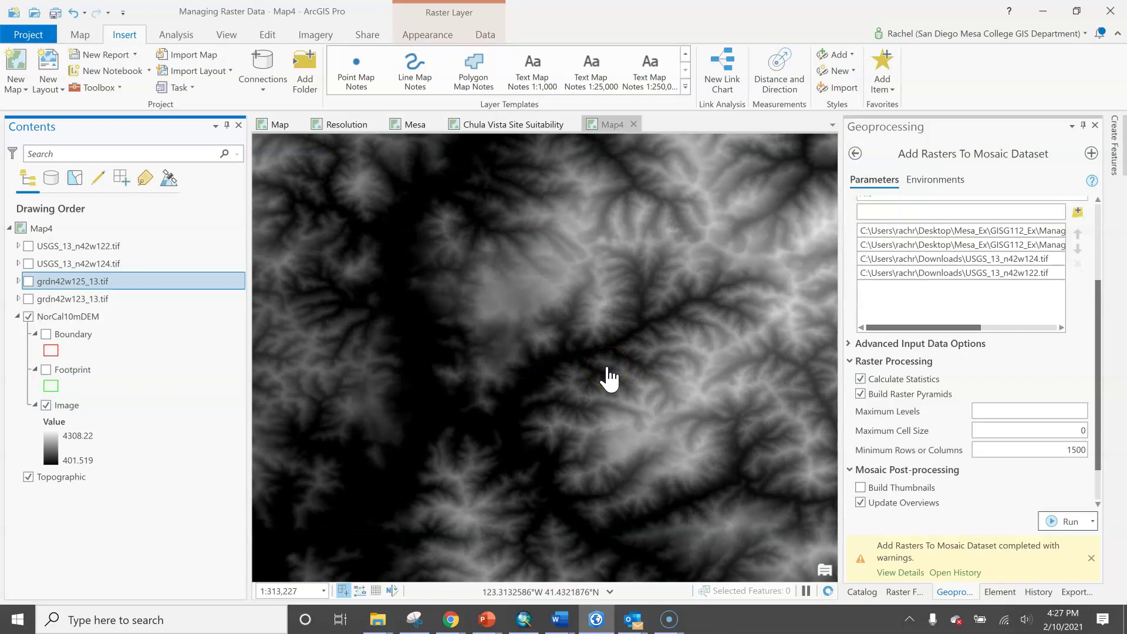
pyautogui.doubleClick(610, 370)
pyautogui.scroll(-3, 614, 377)
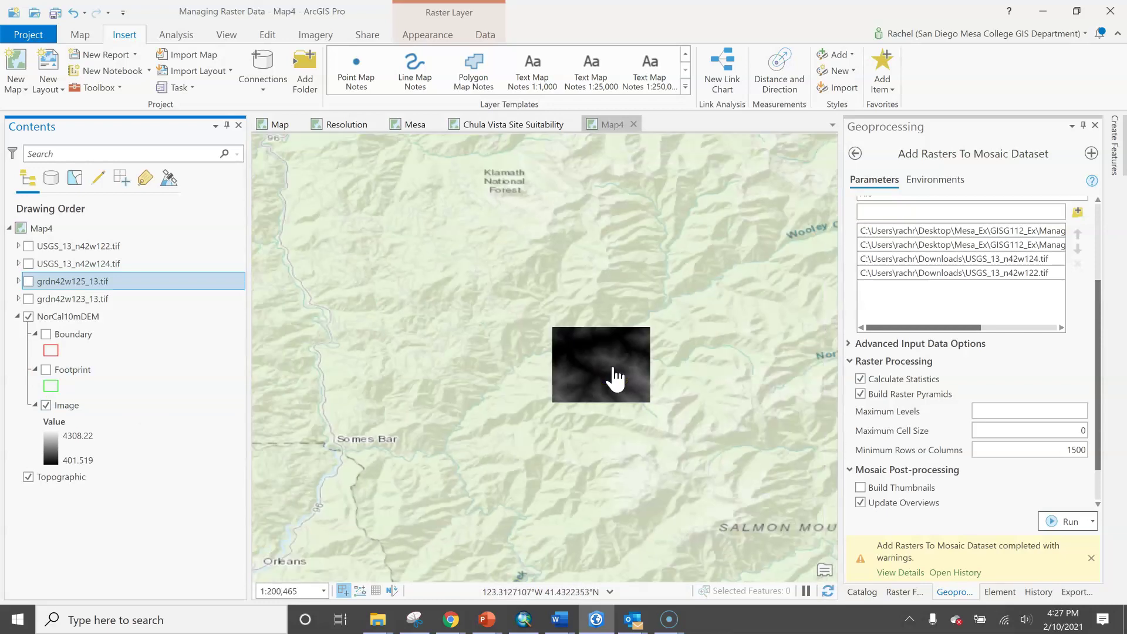
# - Examine the full extent of the NorCal10mDEM mosaic image, including its eastern part and the bright peak near Mt Shasta, for continuity between rasters
pyautogui.scroll(-2, 615, 377)
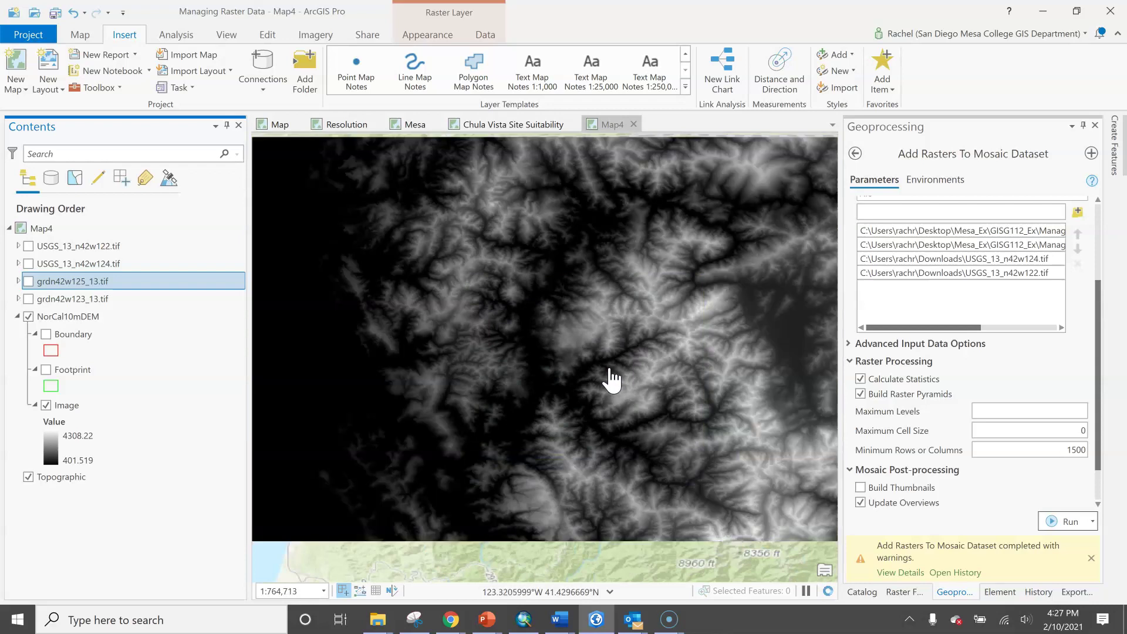
pyautogui.scroll(-4, 611, 378)
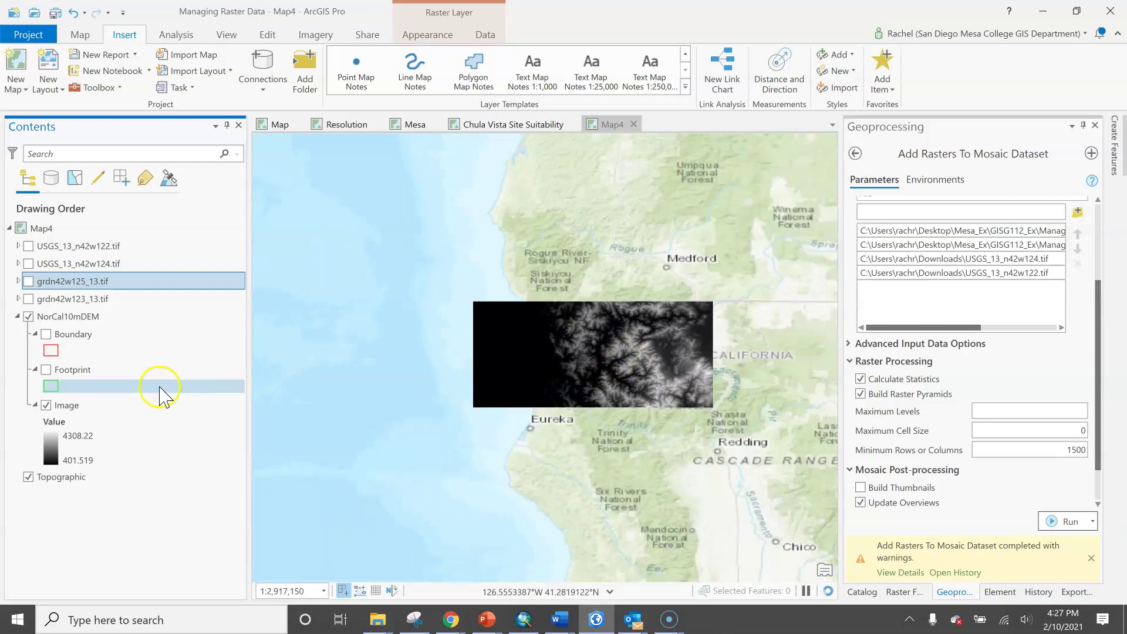
pyautogui.moveTo(660, 345); pyautogui.dragTo(539, 403)
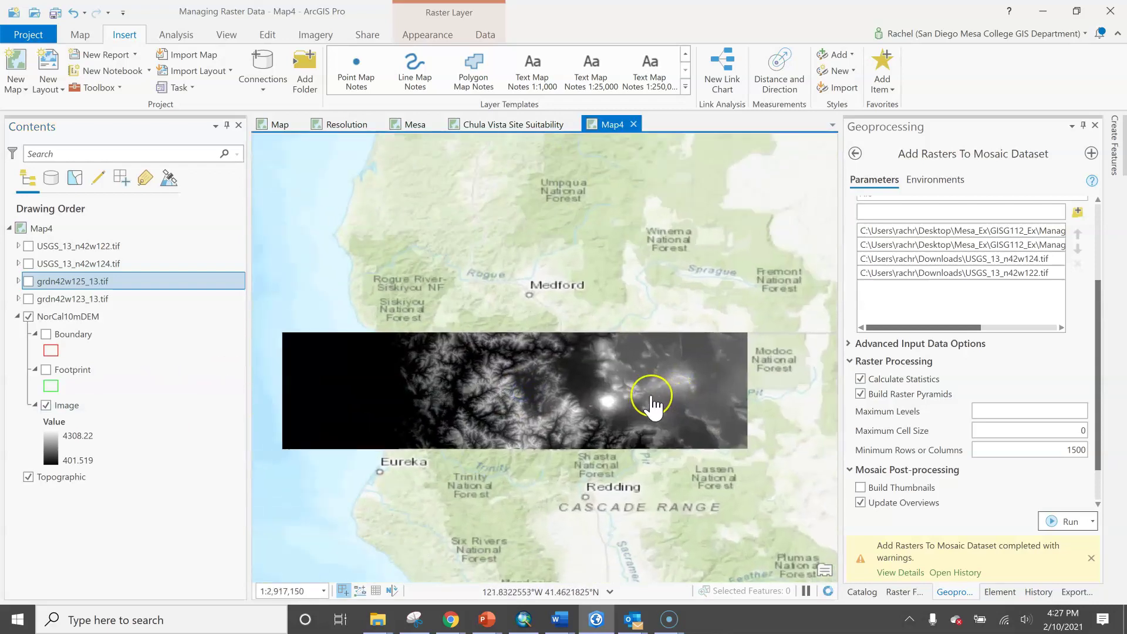
pyautogui.scroll(3, 652, 405)
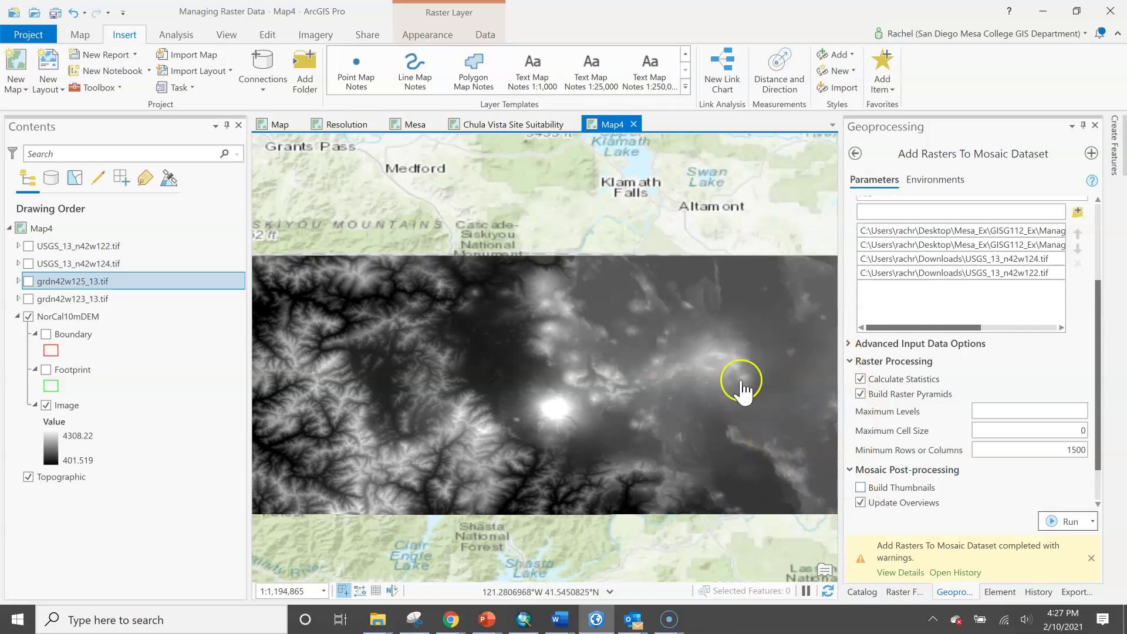
pyautogui.scroll(4, 617, 375)
pyautogui.moveTo(593, 411); pyautogui.dragTo(662, 307)
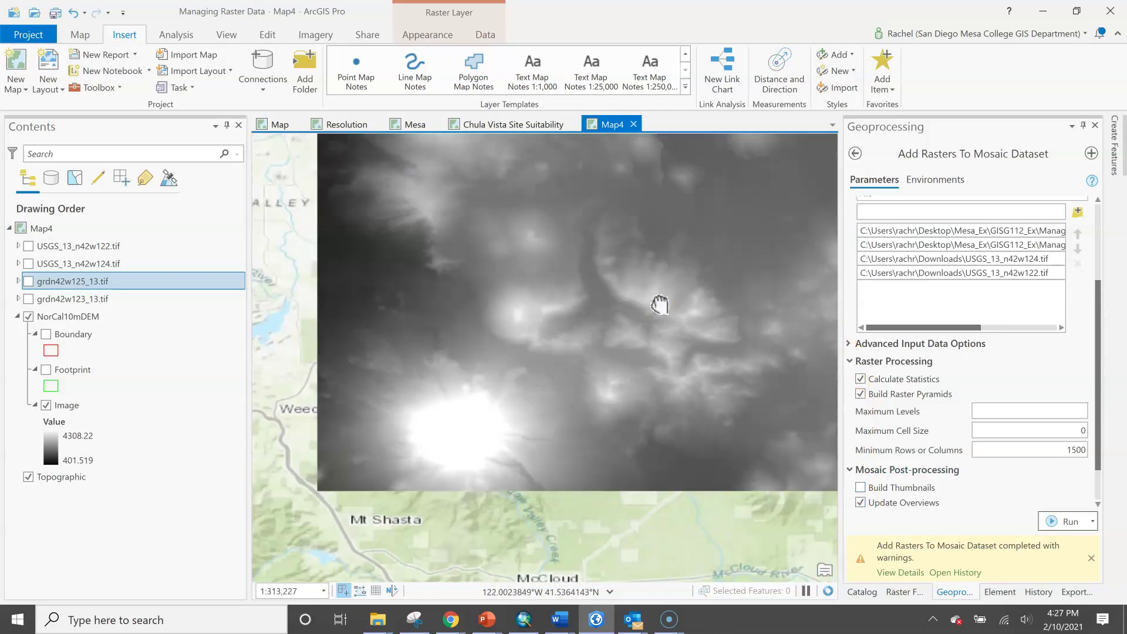
pyautogui.moveTo(496, 434); pyautogui.dragTo(670, 352)
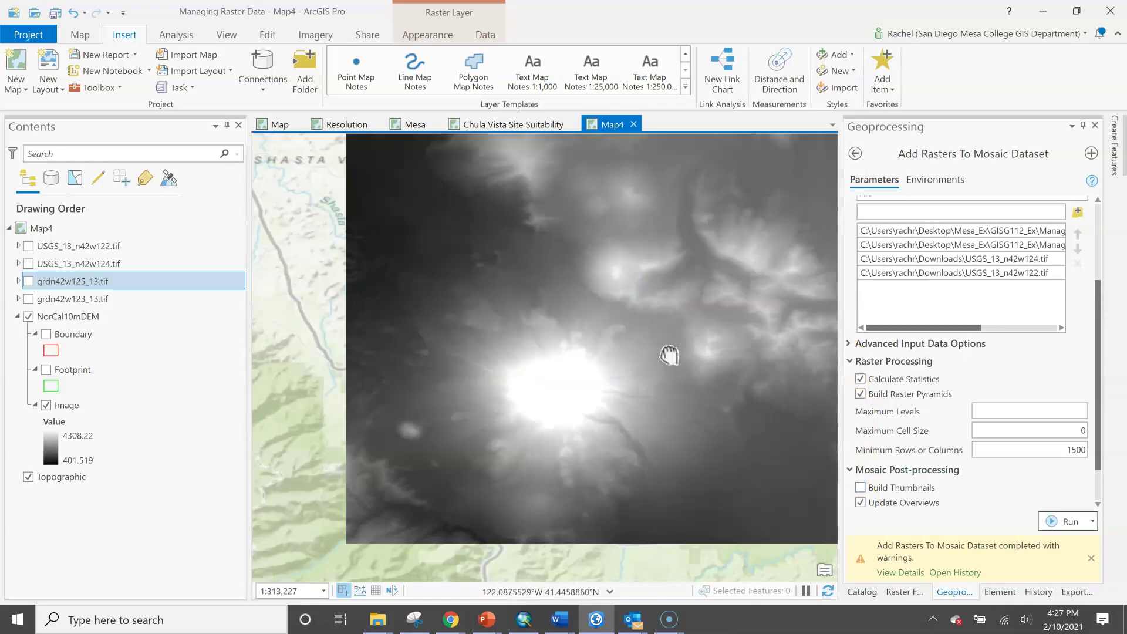